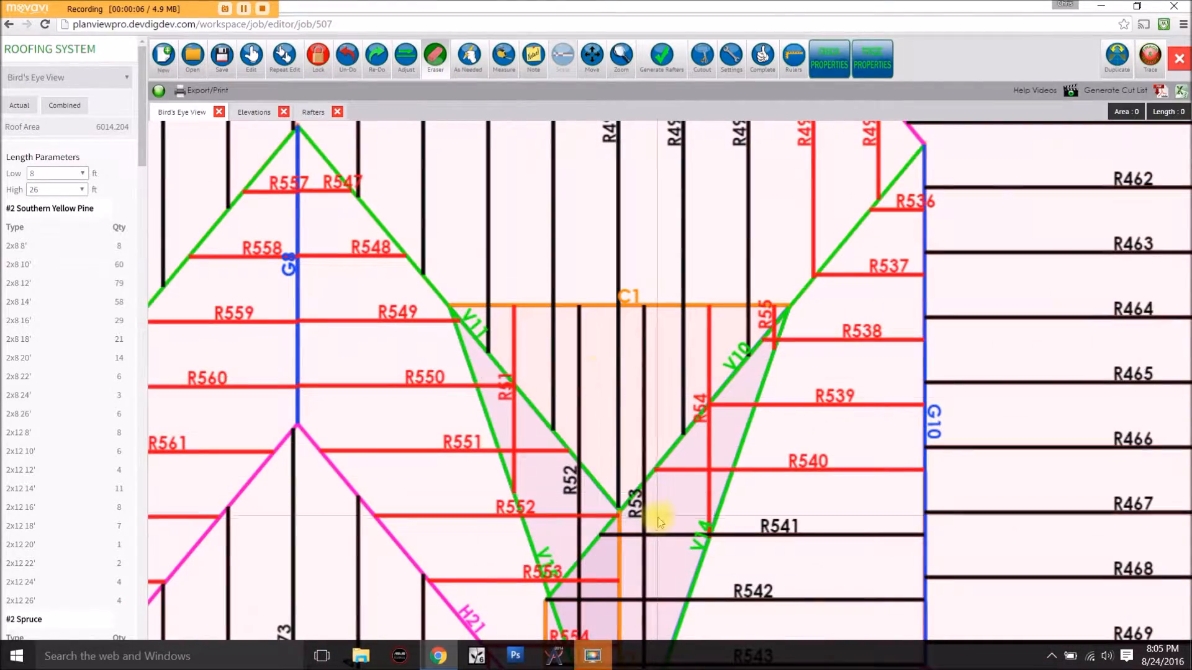
Step: Examine the shaded overlapping roof sections around ridge G5 and the valley area below C1 on the roof plan
{"action": "scroll", "coordinate": [646, 400], "scroll_direction": "down", "scroll_amount": 5}
{"action": "middle_click_drag", "start_coordinate": [643, 418], "coordinate": [643, 423]}
{"action": "middle_click_drag", "start_coordinate": [361, 379], "coordinate": [607, 449]}
{"action": "middle_click_drag", "start_coordinate": [339, 290], "coordinate": [551, 434]}
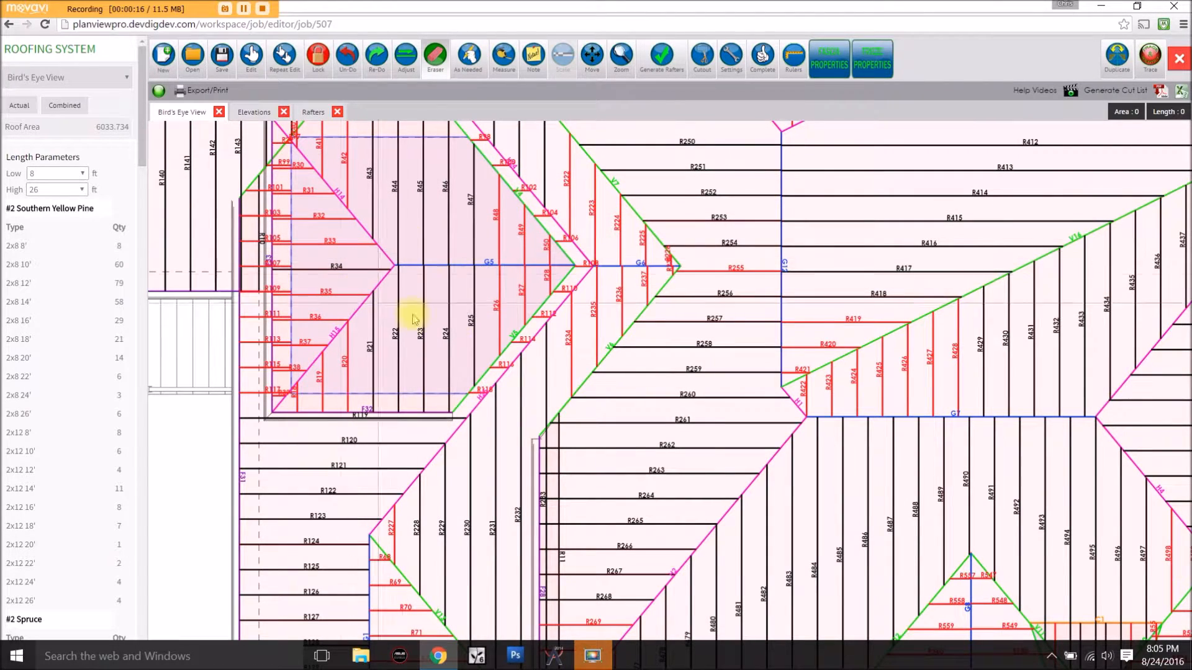
{"action": "middle_click_drag", "start_coordinate": [510, 302], "coordinate": [453, 403]}
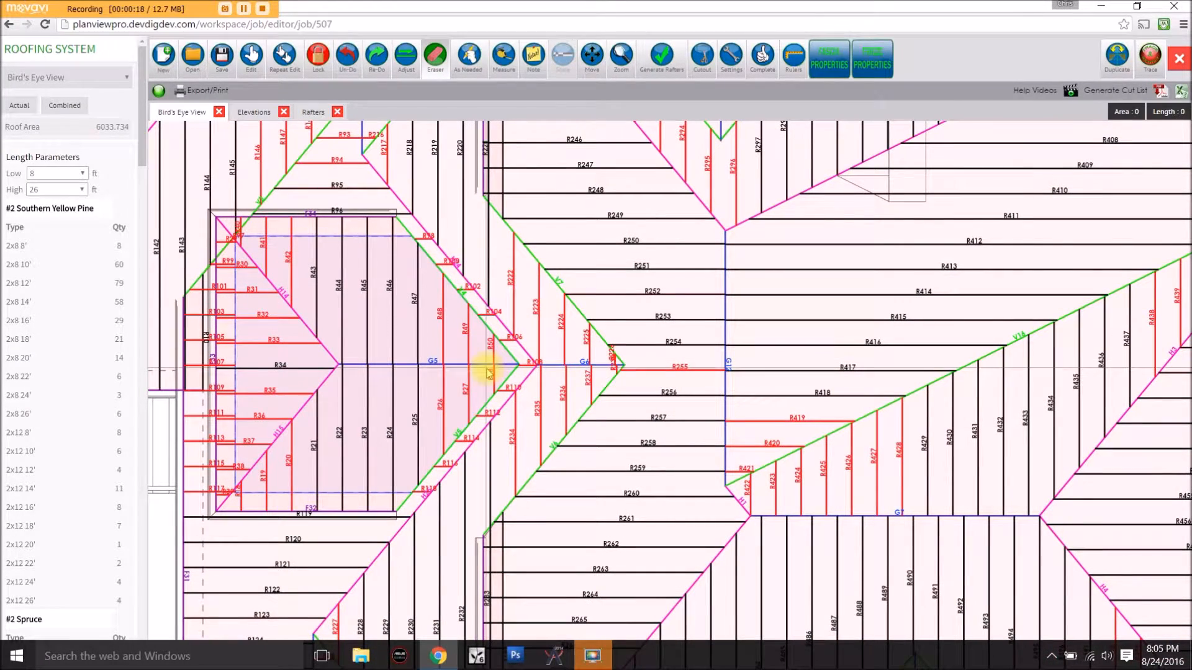
{"action": "middle_click_drag", "start_coordinate": [436, 288], "coordinate": [519, 285]}
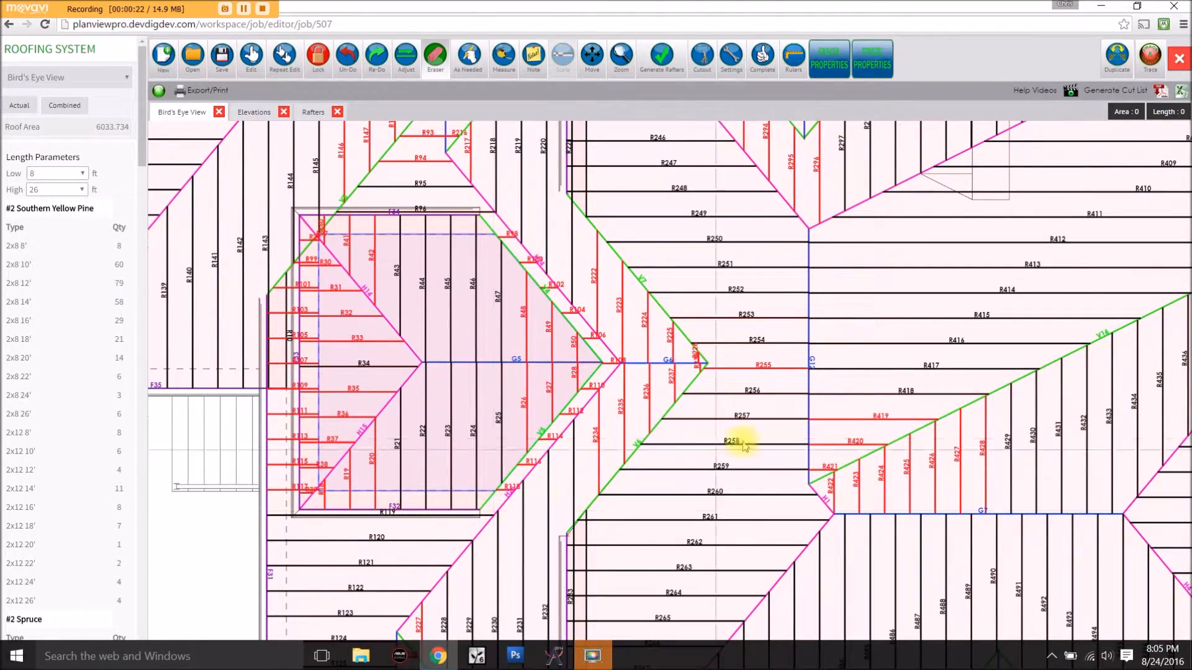
{"action": "middle_click_drag", "start_coordinate": [850, 412], "coordinate": [552, 283]}
{"action": "middle_click_drag", "start_coordinate": [815, 513], "coordinate": [623, 278]}
{"action": "scroll", "coordinate": [651, 477], "scroll_direction": "up", "scroll_amount": 3}
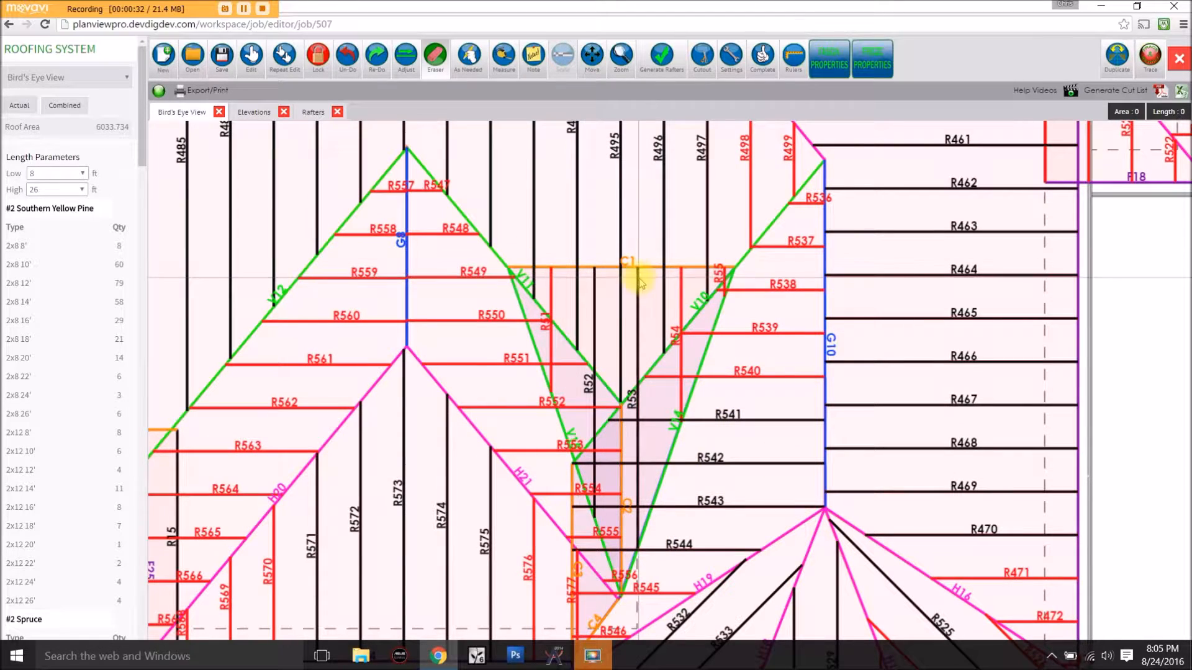
Step: Outline a triangular cutout along C1, V10 and V11, toggling the Lock option so its sides follow the valleys
{"action": "scroll", "coordinate": [672, 409], "scroll_direction": "up", "scroll_amount": 2}
{"action": "mouse_move", "coordinate": [535, 238]}
{"action": "middle_mouse_down"}
{"action": "mouse_move", "coordinate": [535, 263]}
{"action": "mouse_move", "coordinate": [591, 306]}
{"action": "middle_mouse_up"}
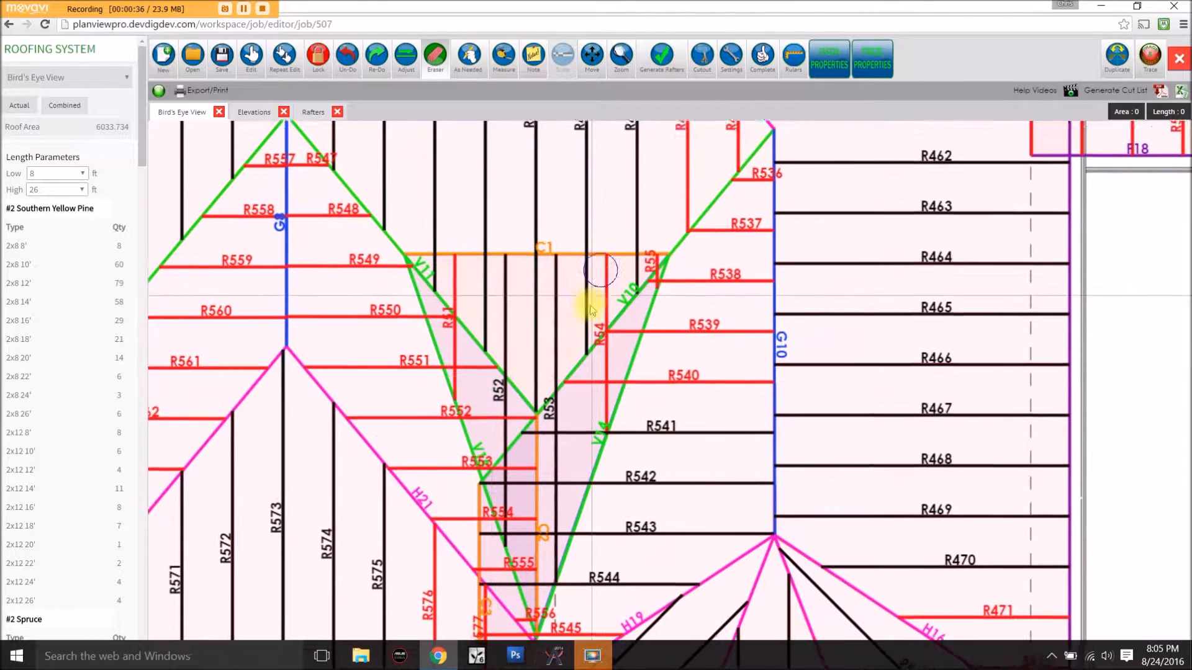
{"action": "scroll", "coordinate": [591, 306], "scroll_direction": "up", "scroll_amount": 2}
{"action": "left_click", "coordinate": [702, 56]}
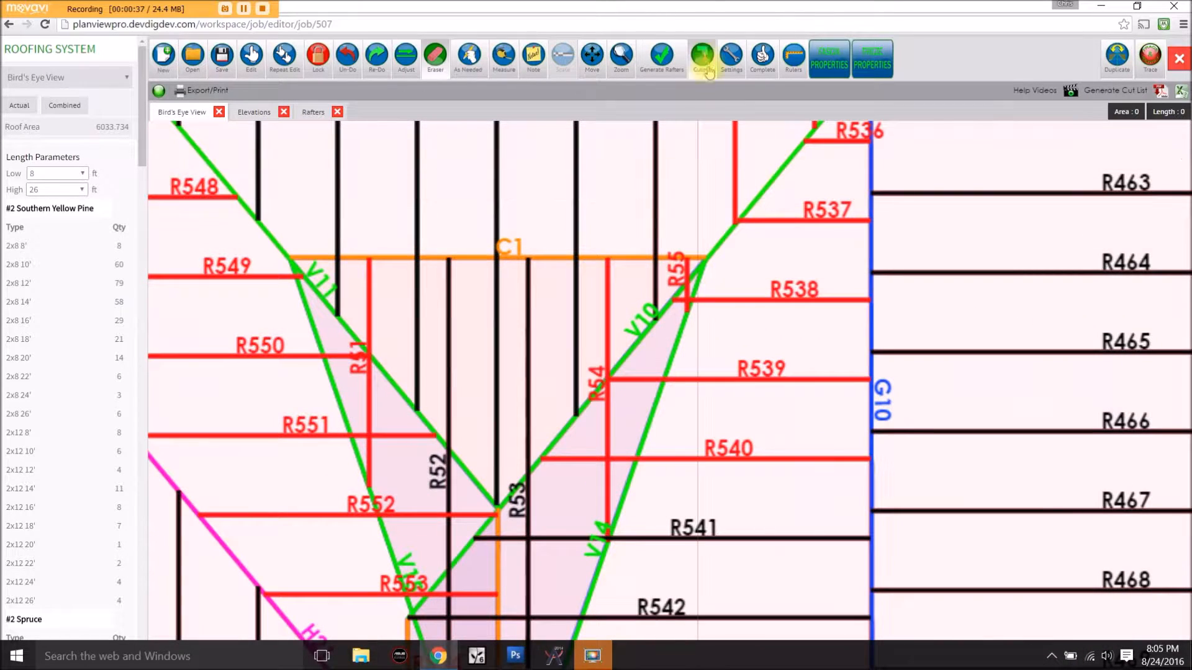
{"action": "left_click", "coordinate": [704, 248]}
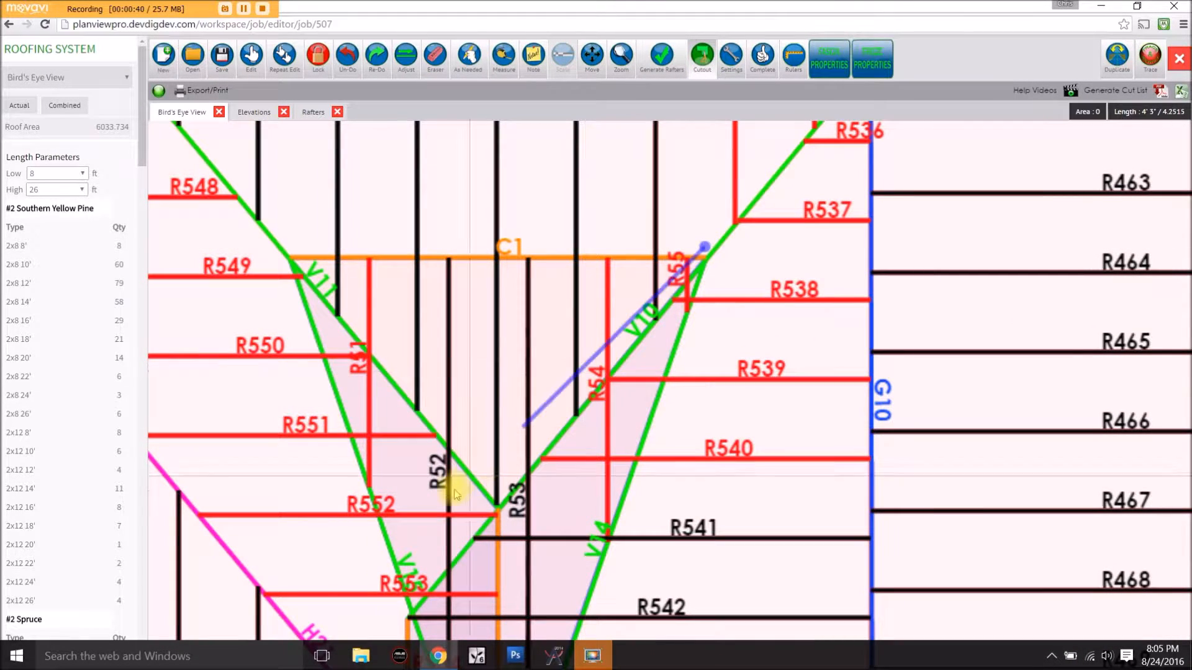
{"action": "left_click", "coordinate": [318, 56]}
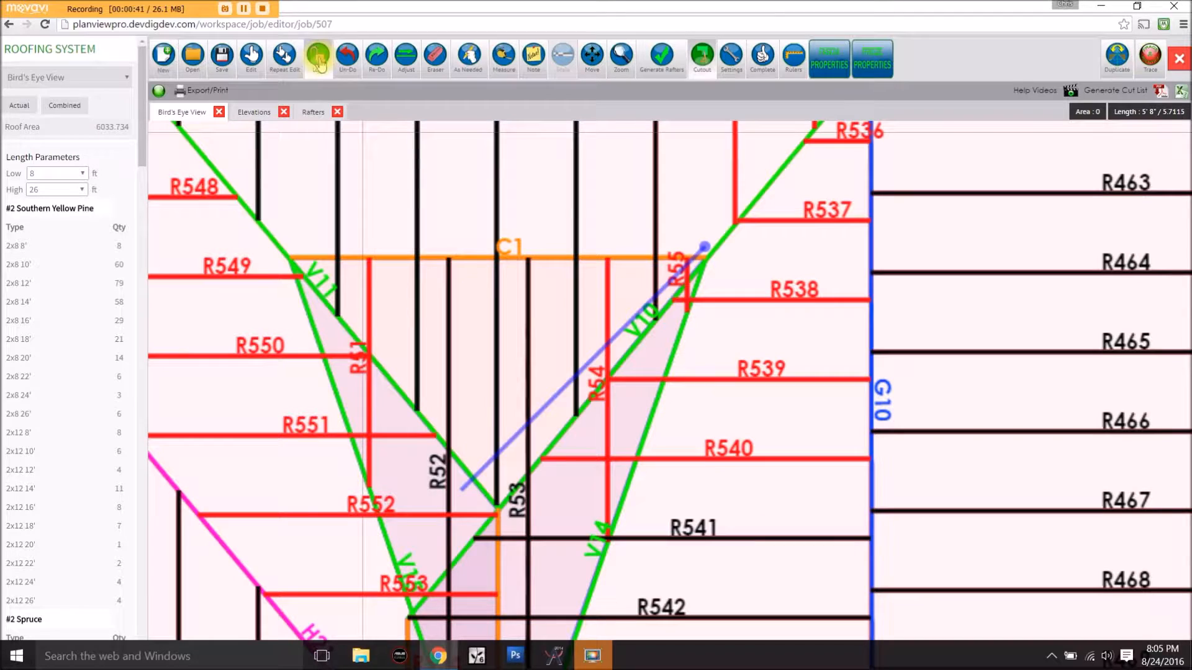
{"action": "left_click", "coordinate": [496, 508]}
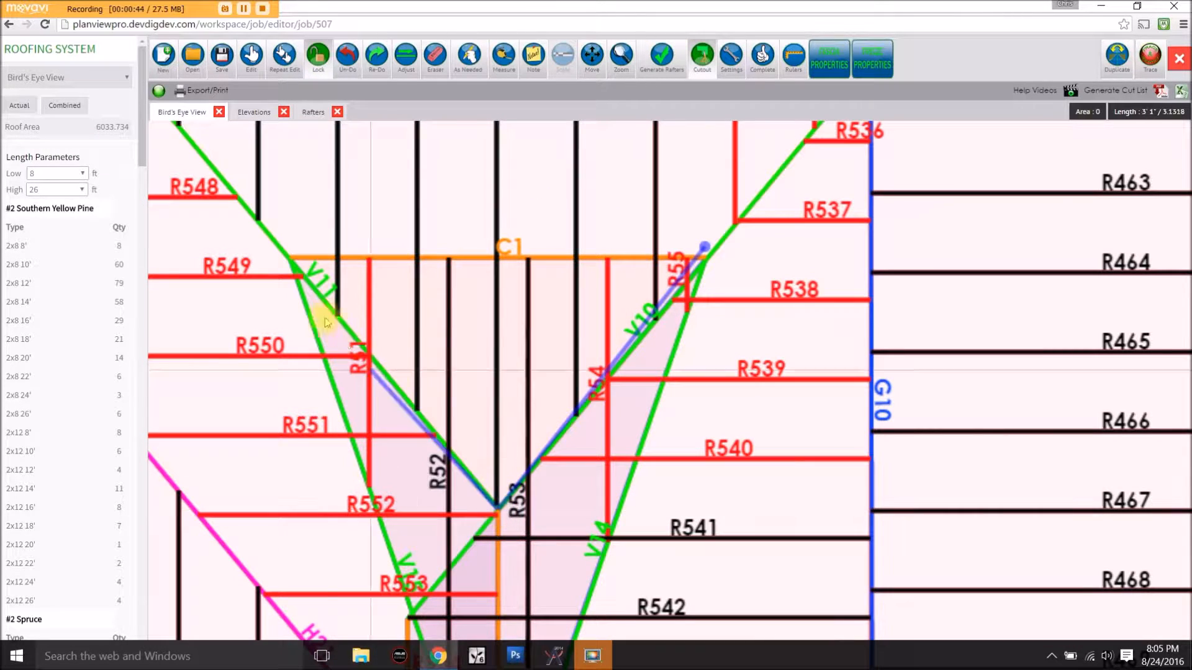
{"action": "left_click", "coordinate": [288, 256]}
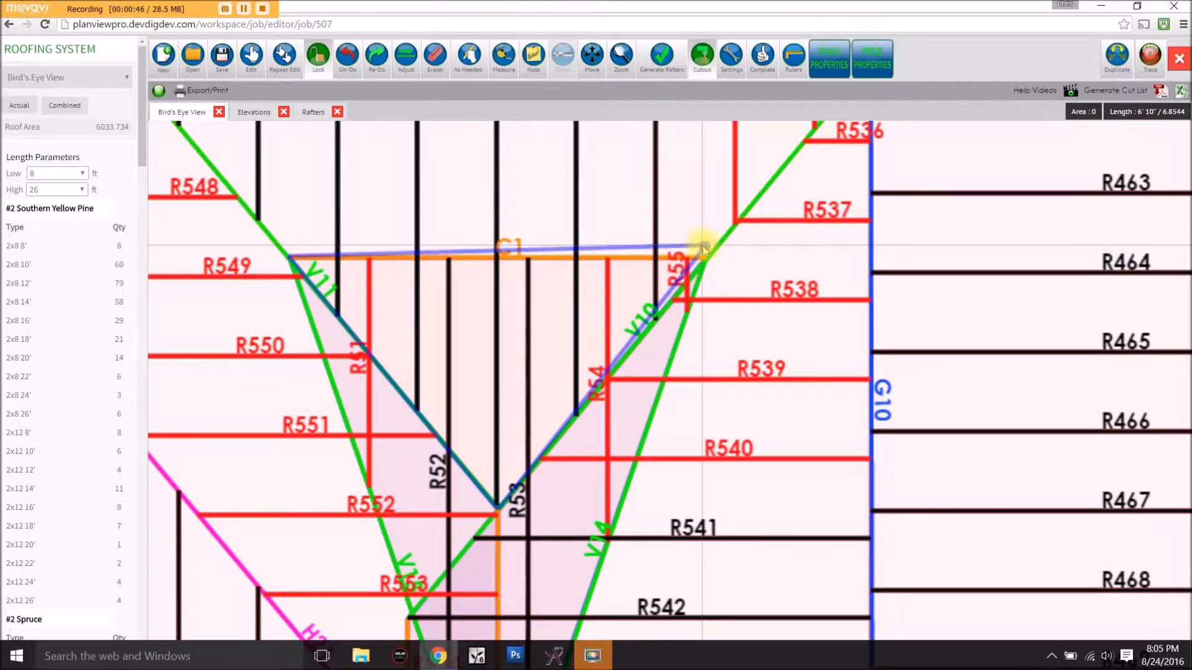
{"action": "scroll", "coordinate": [703, 246], "scroll_direction": "down", "scroll_amount": 1}
{"action": "left_click", "coordinate": [703, 247]}
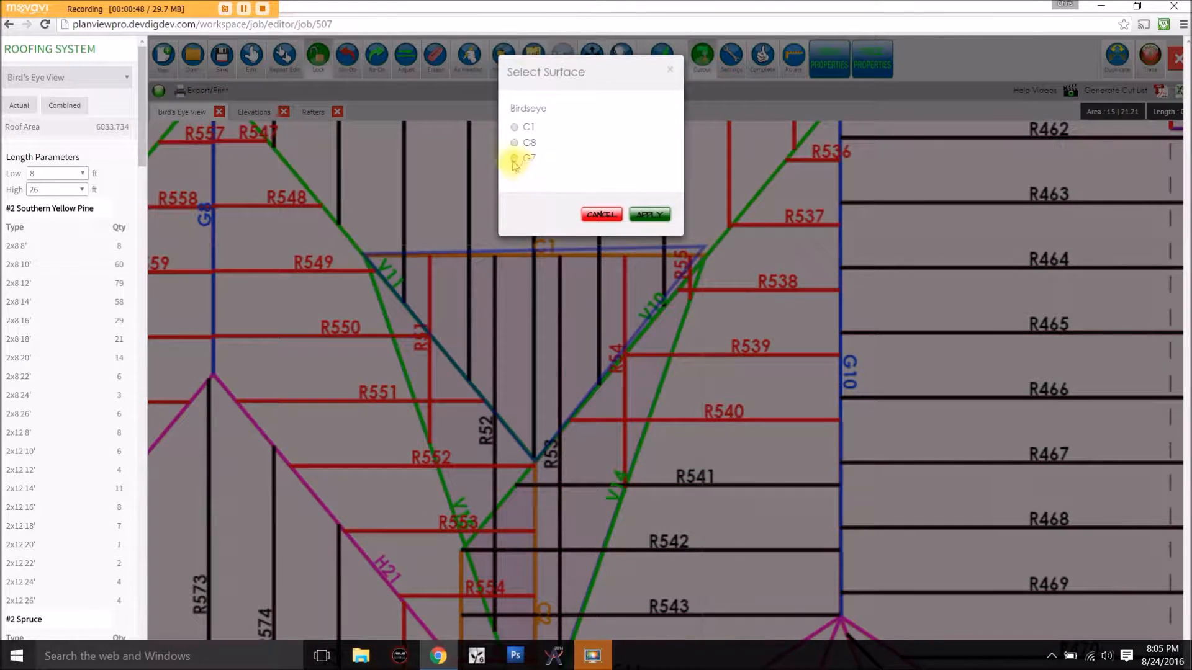
Step: Assign the triangular cutout to surface G7 and adjust its misplaced corner onto the intersection of C1 and V10
{"action": "left_click", "coordinate": [514, 160]}
{"action": "left_click", "coordinate": [661, 214]}
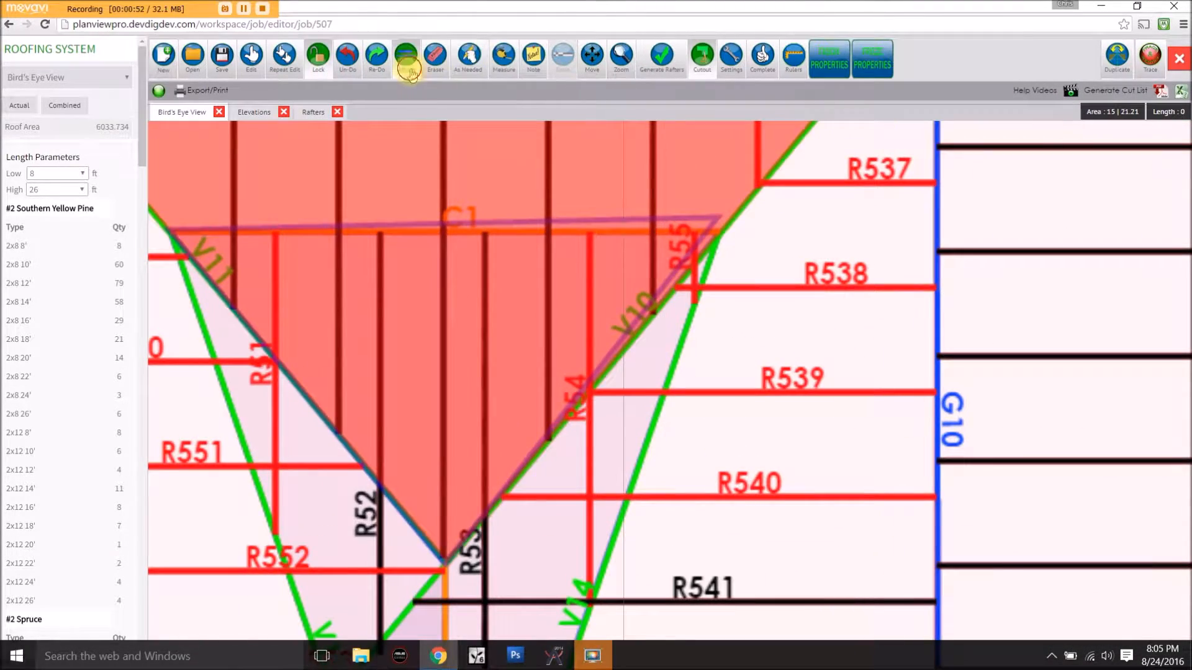
{"action": "left_click", "coordinate": [408, 67]}
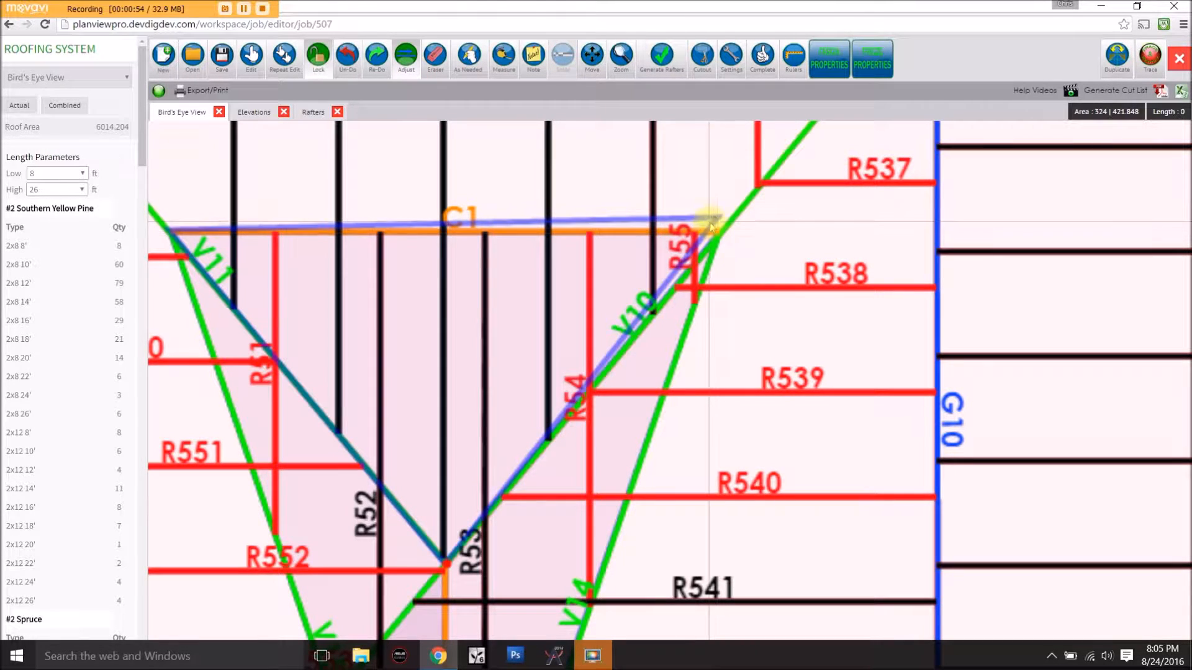
{"action": "left_click_drag", "start_coordinate": [718, 217], "coordinate": [716, 232]}
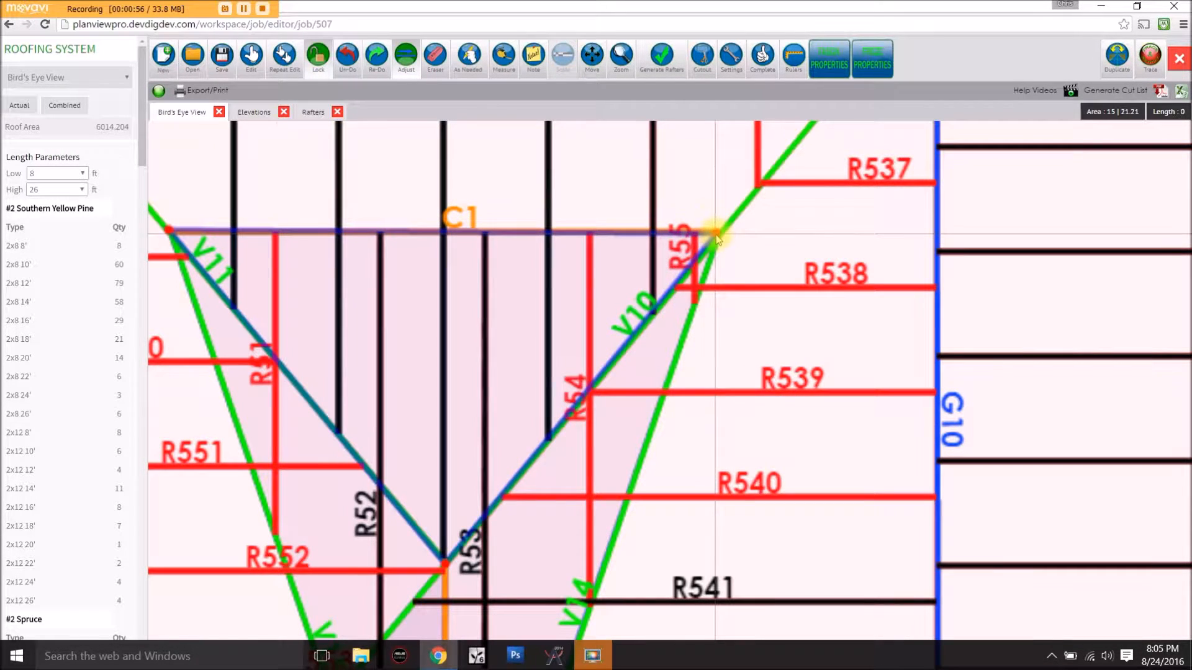
Step: Compare the calculated Roof Area with the total roof surface area noted above the plan, glancing at the Rafters view
{"action": "scroll", "coordinate": [386, 267], "scroll_direction": "down", "scroll_amount": 3}
{"action": "scroll", "coordinate": [510, 340], "scroll_direction": "down", "scroll_amount": 5}
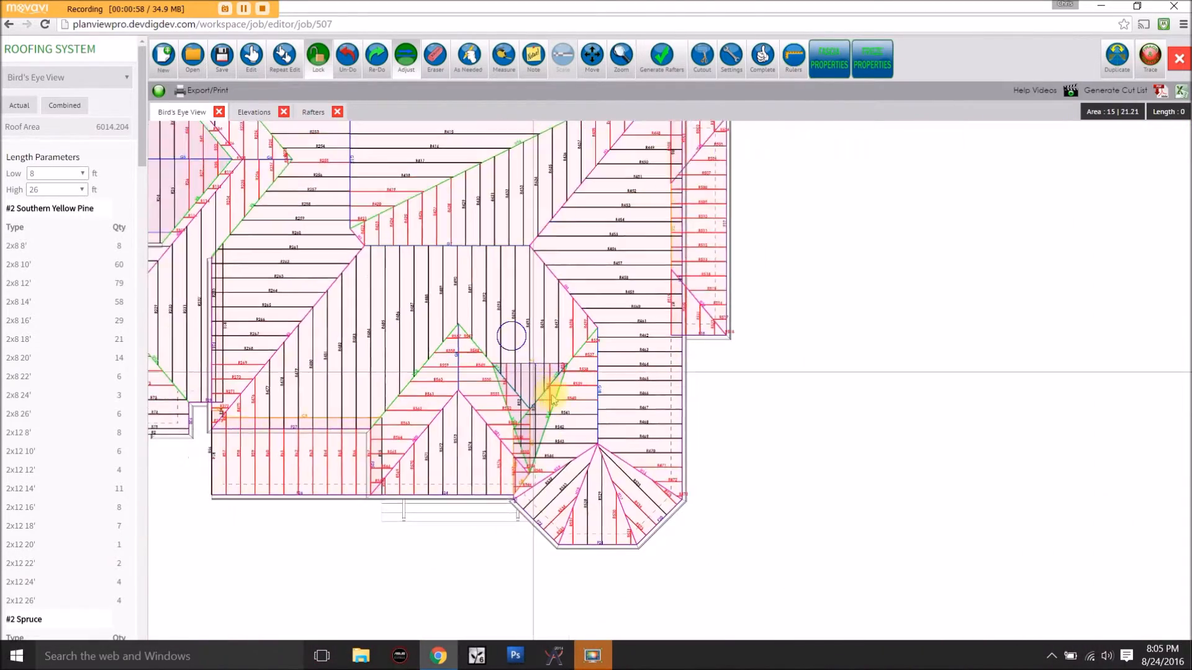
{"action": "scroll", "coordinate": [547, 255], "scroll_direction": "up", "scroll_amount": 2}
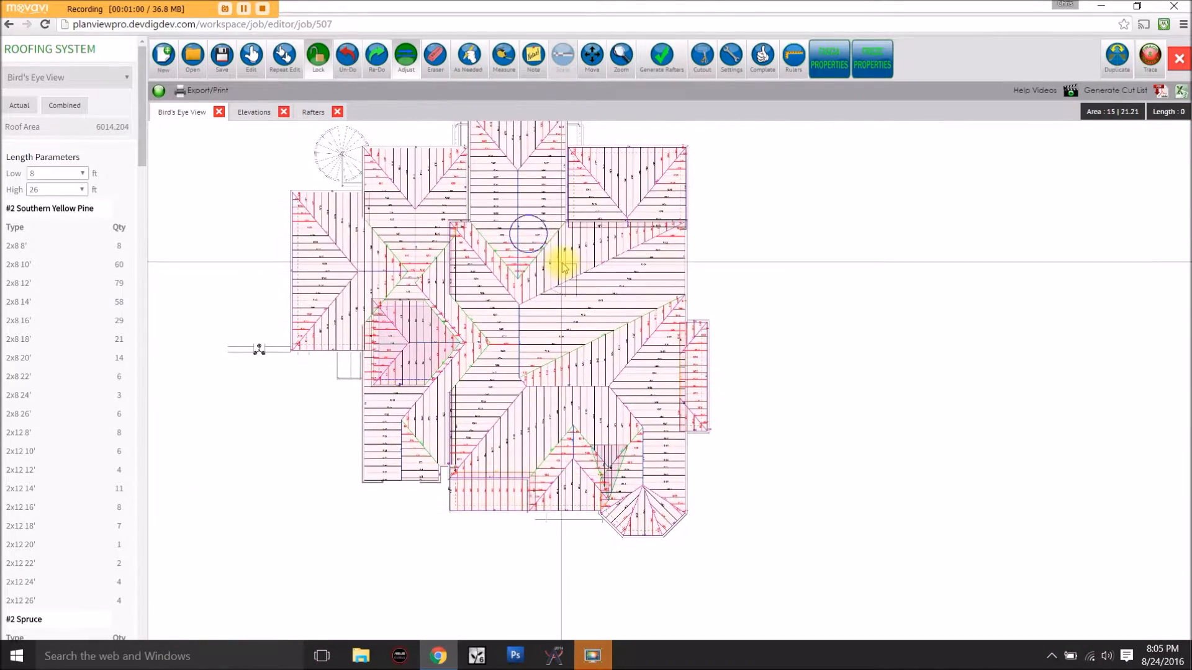
{"action": "scroll", "coordinate": [556, 199], "scroll_direction": "up", "scroll_amount": 3}
{"action": "scroll", "coordinate": [556, 188], "scroll_direction": "up", "scroll_amount": 2}
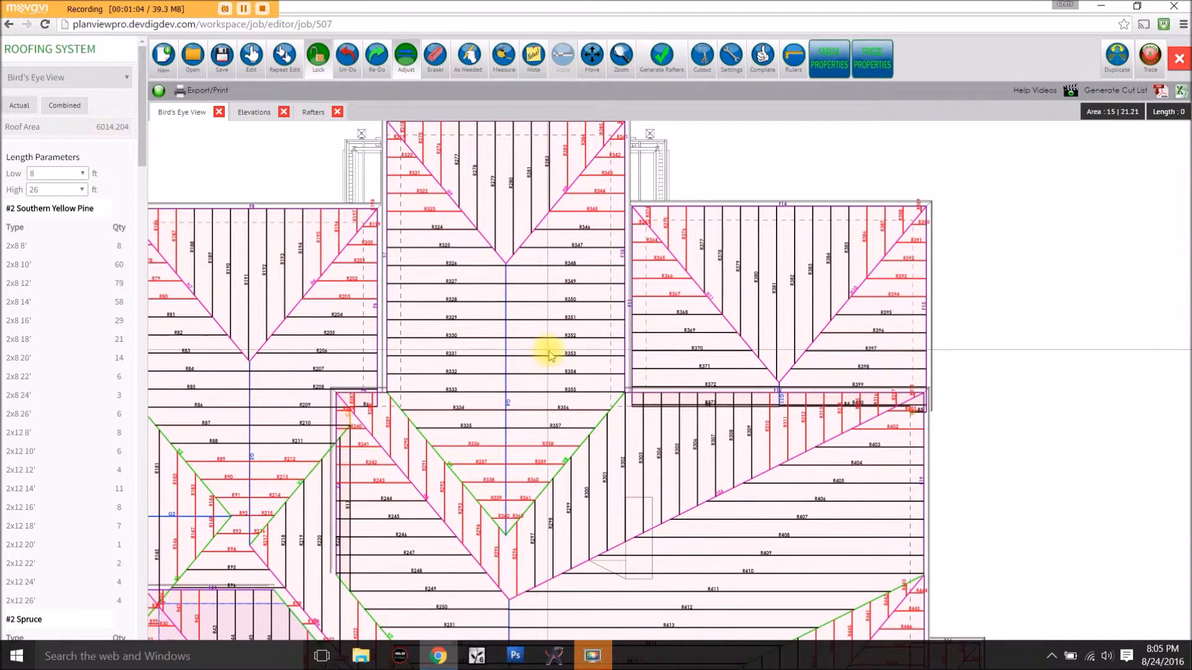
{"action": "scroll", "coordinate": [546, 347], "scroll_direction": "down", "scroll_amount": 3}
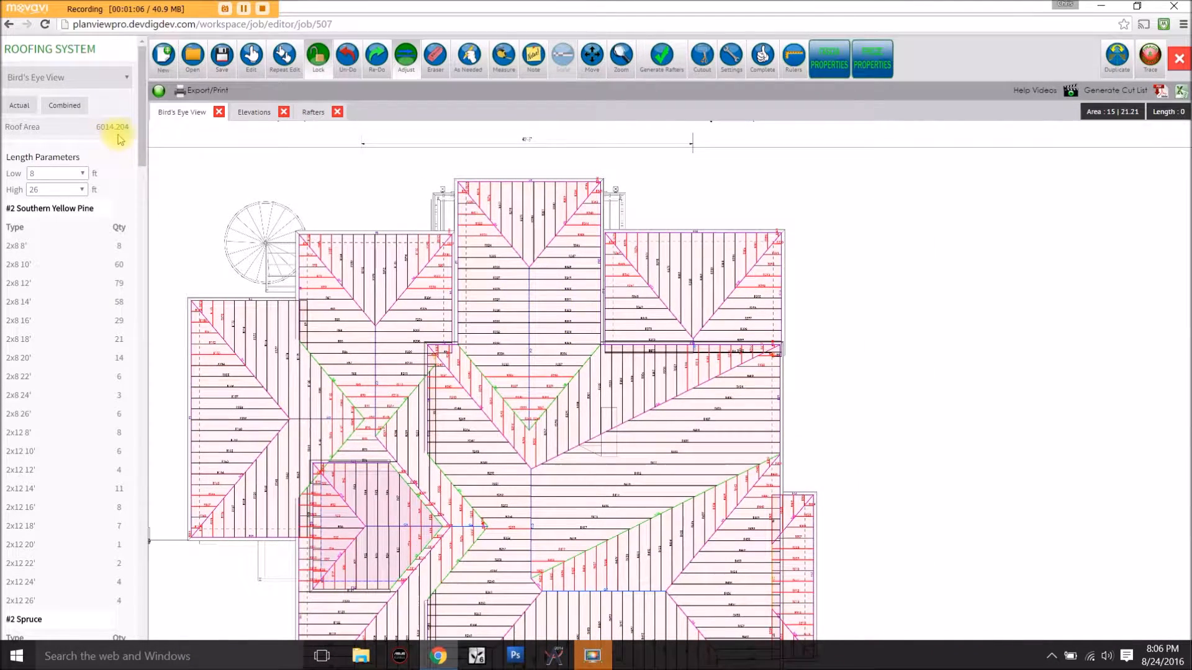
{"action": "left_click", "coordinate": [316, 111]}
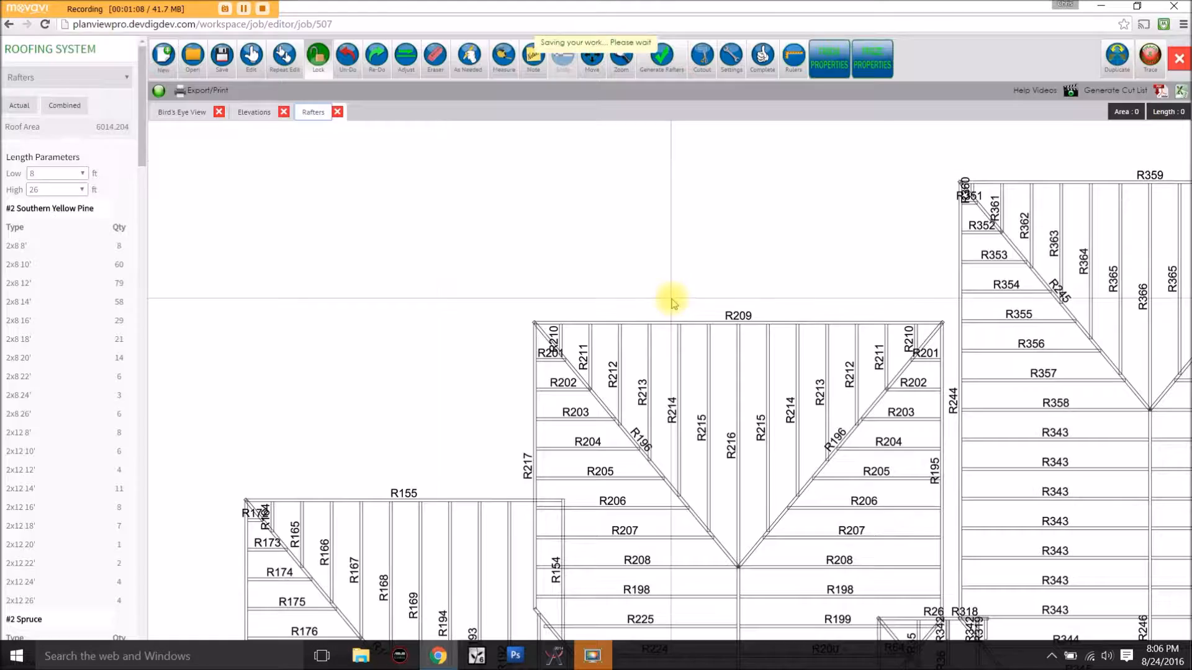
{"action": "left_click", "coordinate": [187, 113]}
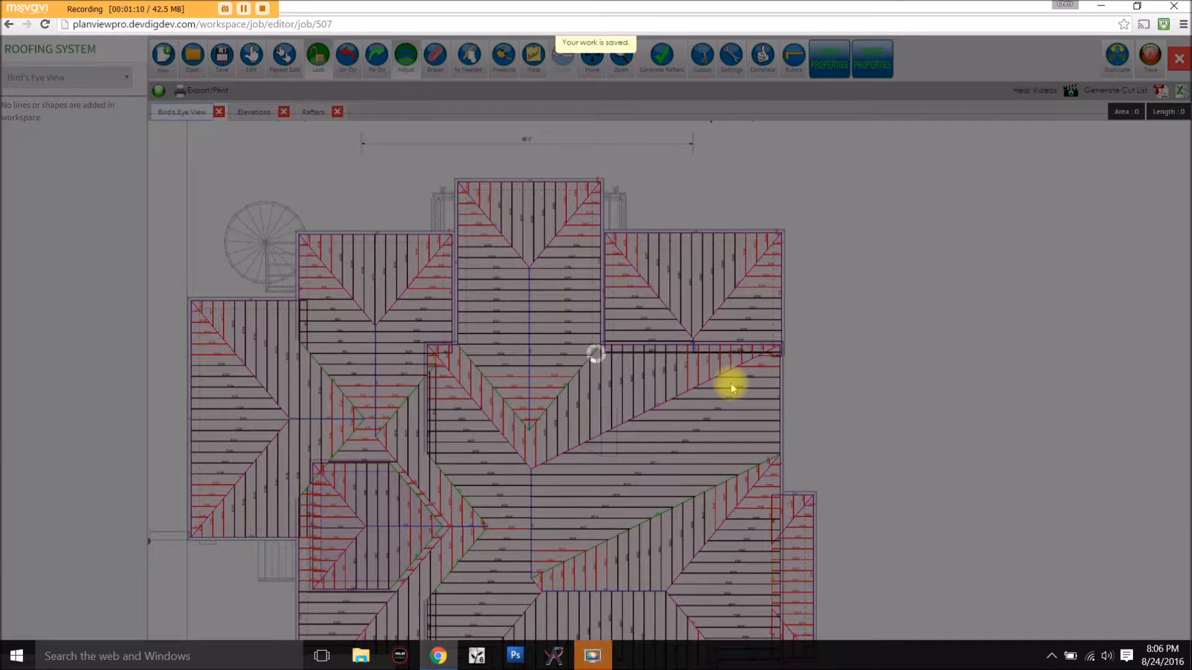
{"action": "scroll", "coordinate": [658, 367], "scroll_direction": "up", "scroll_amount": 3}
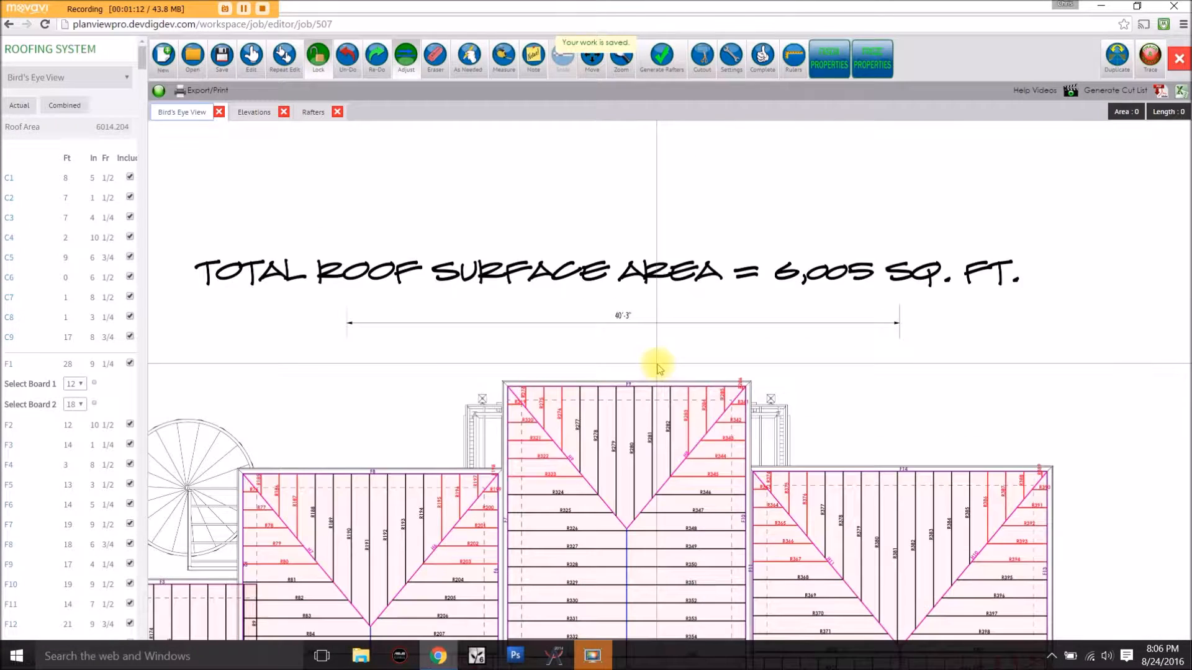
{"action": "left_click_drag", "start_coordinate": [656, 364], "coordinate": [664, 322]}
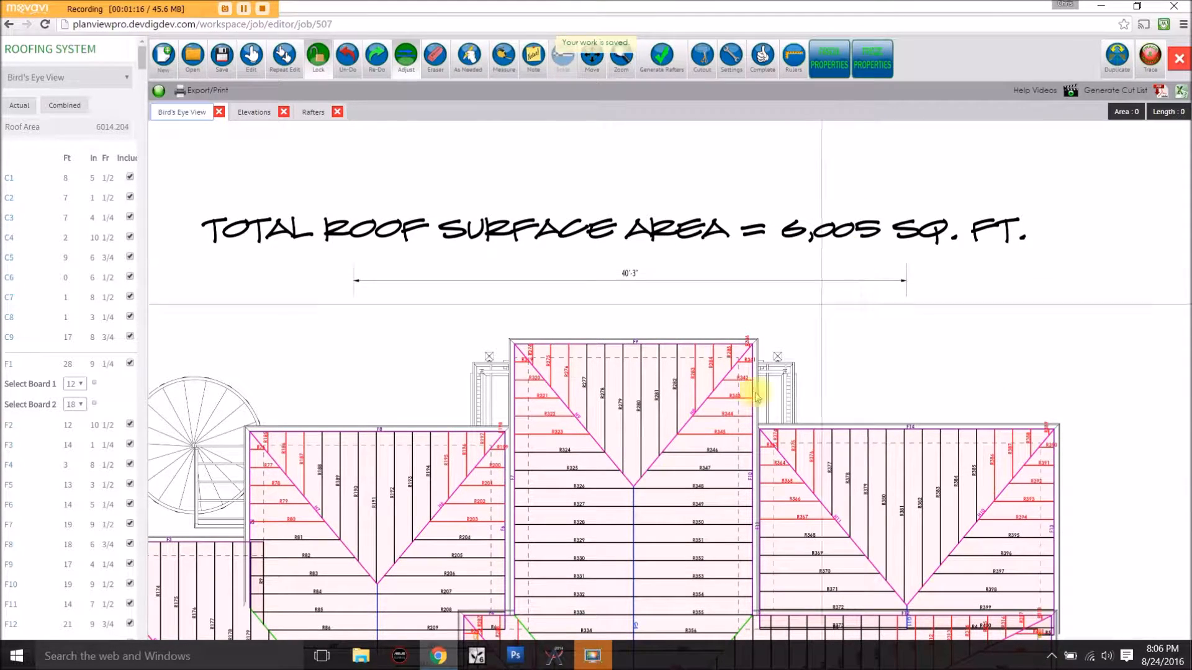
{"action": "scroll", "coordinate": [643, 378], "scroll_direction": "down", "scroll_amount": 5}
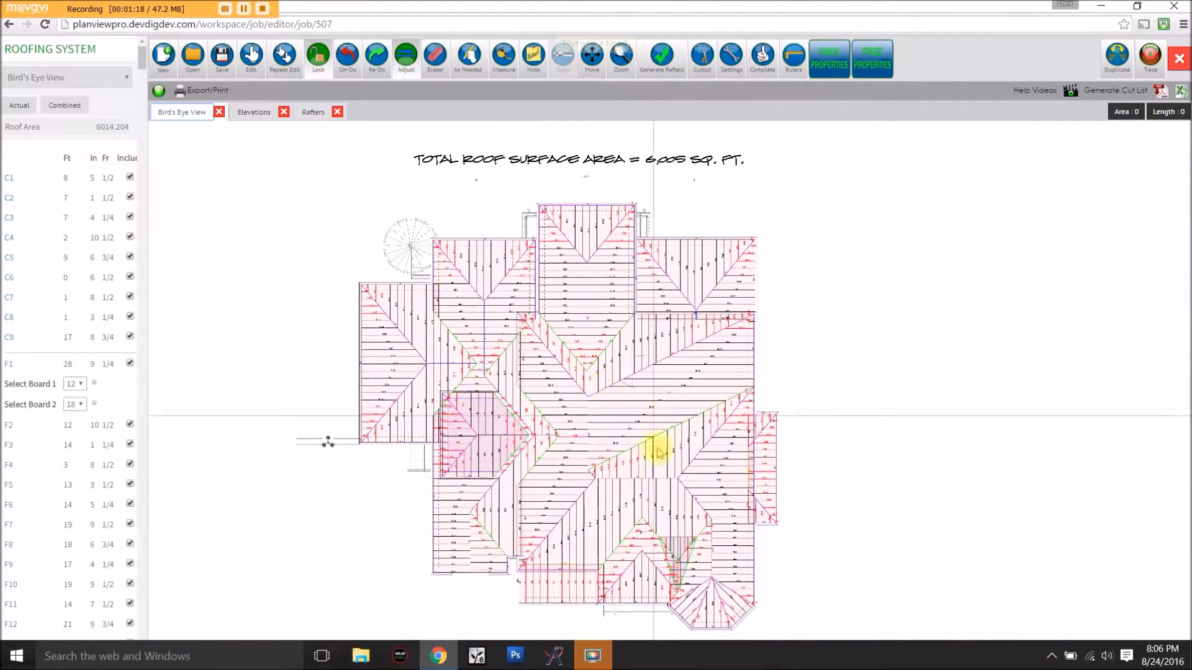
Step: Display the completion check marks on the roof members and inspect them across the plan
{"action": "scroll", "coordinate": [649, 478], "scroll_direction": "up", "scroll_amount": 5}
{"action": "scroll", "coordinate": [594, 423], "scroll_direction": "up", "scroll_amount": 5}
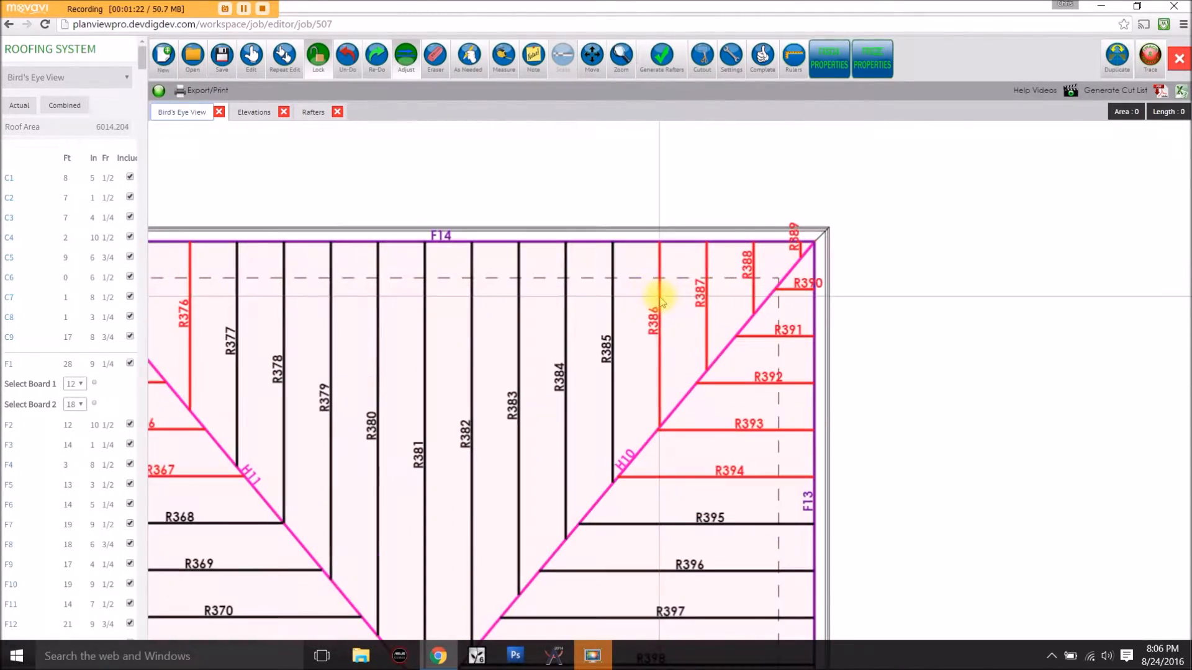
{"action": "left_click", "coordinate": [760, 62]}
{"action": "scroll", "coordinate": [590, 405], "scroll_direction": "down", "scroll_amount": 5}
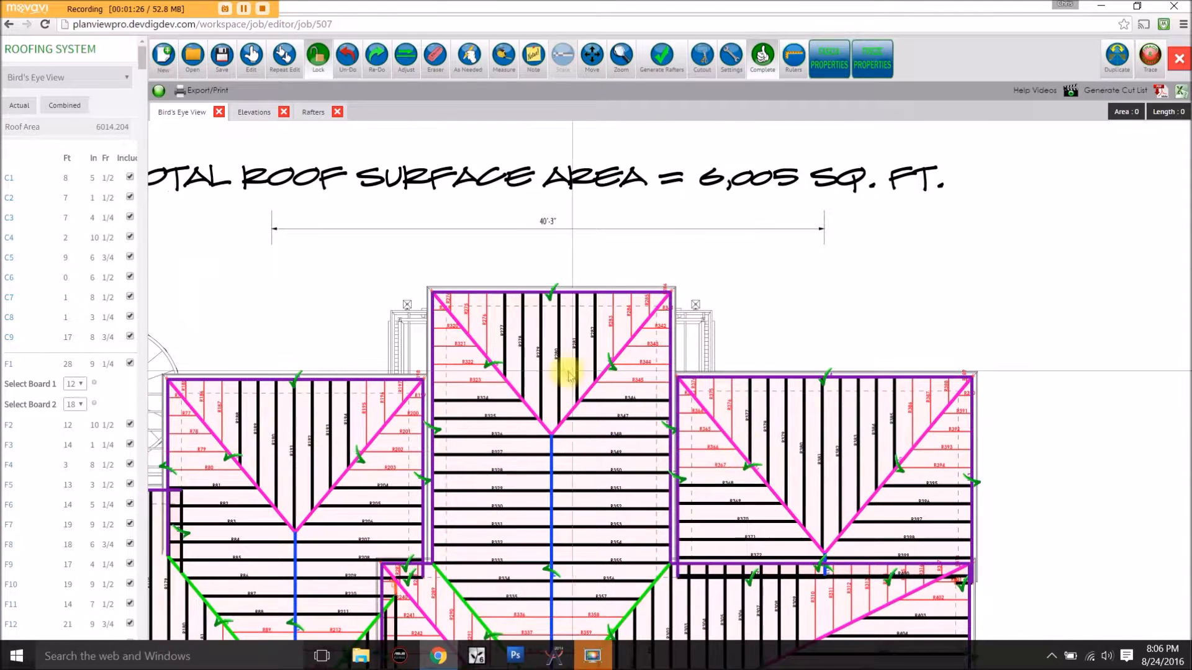
{"action": "scroll", "coordinate": [574, 376], "scroll_direction": "up", "scroll_amount": 2}
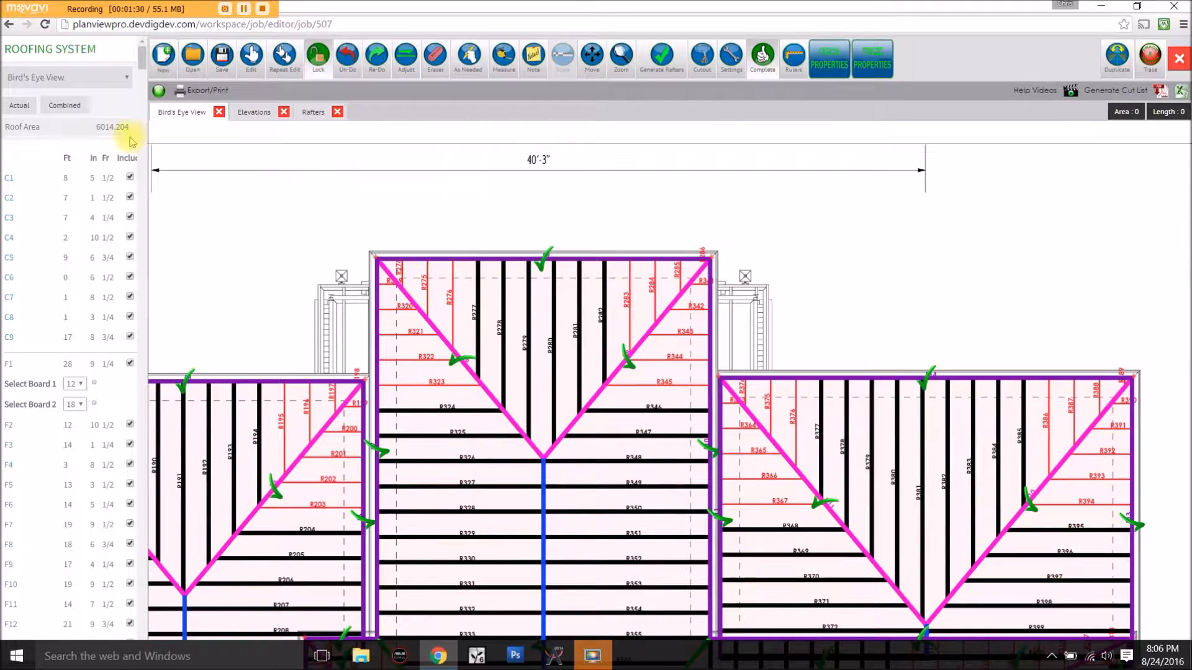
Step: Try 10 ft and settle on 12 ft as the low length of the combined lumber list, with the completion marks turned off
{"action": "left_click", "coordinate": [73, 106]}
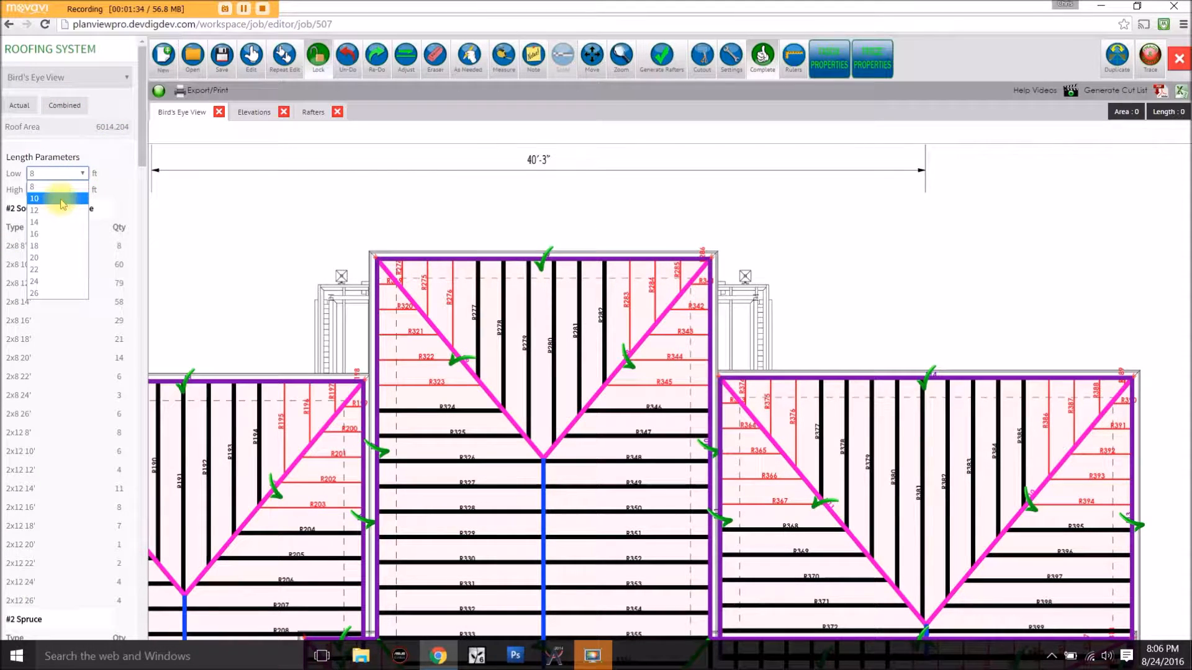
{"action": "key", "text": "Return"}
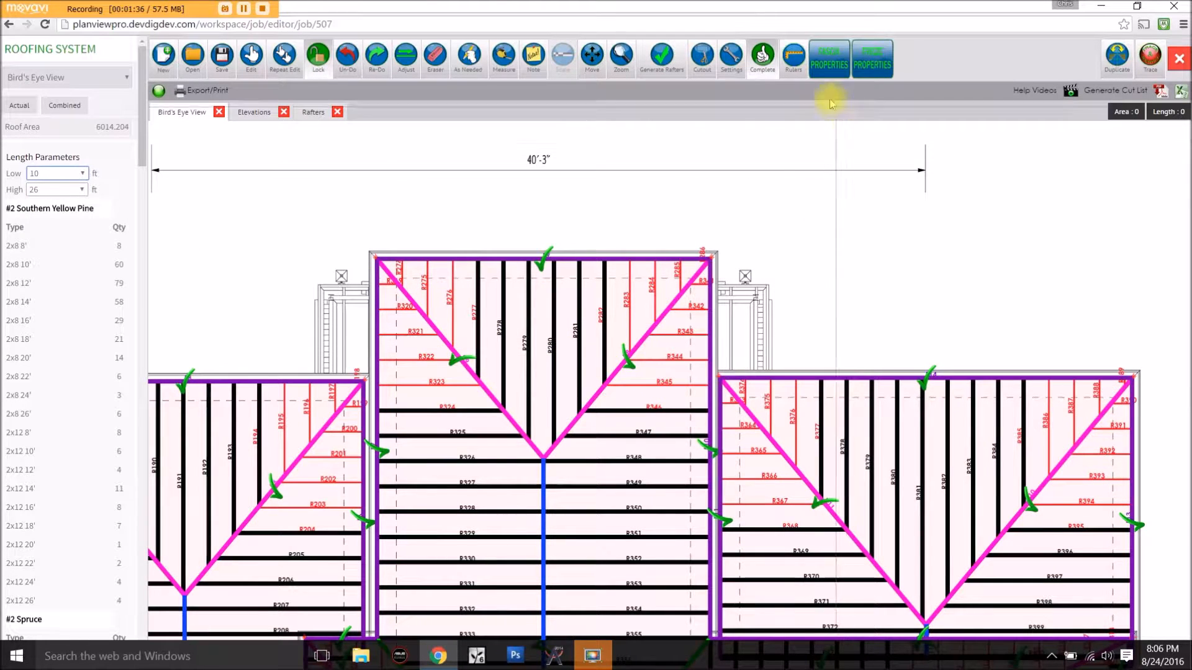
{"action": "left_click", "coordinate": [761, 69]}
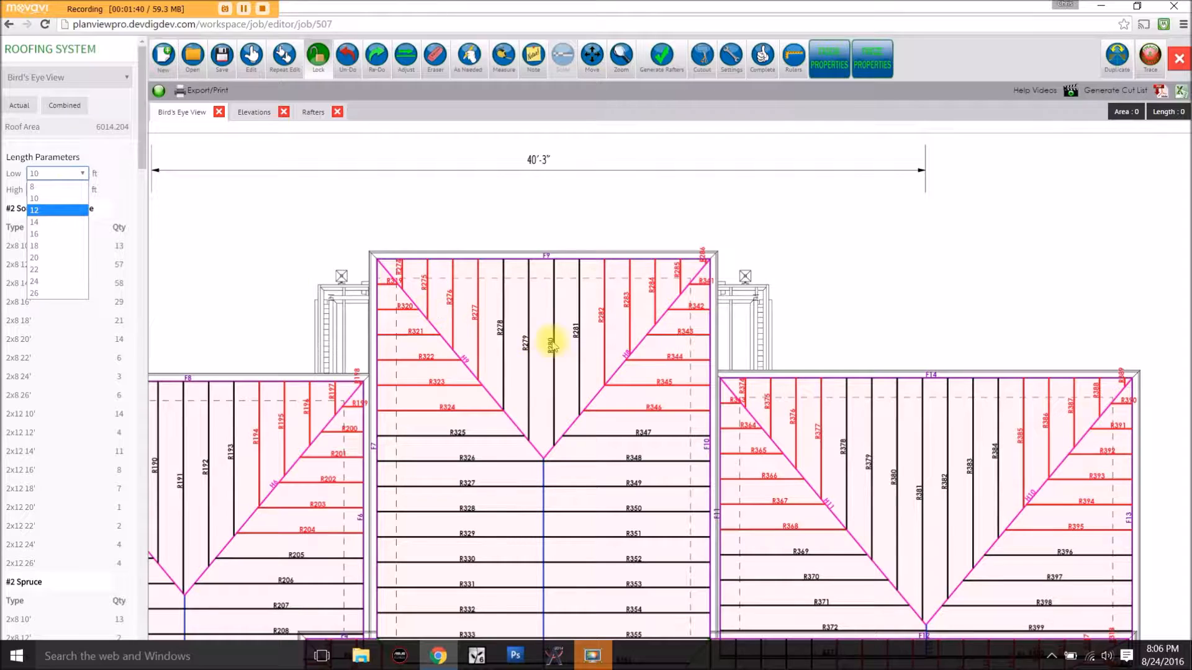
{"action": "key", "text": "Return"}
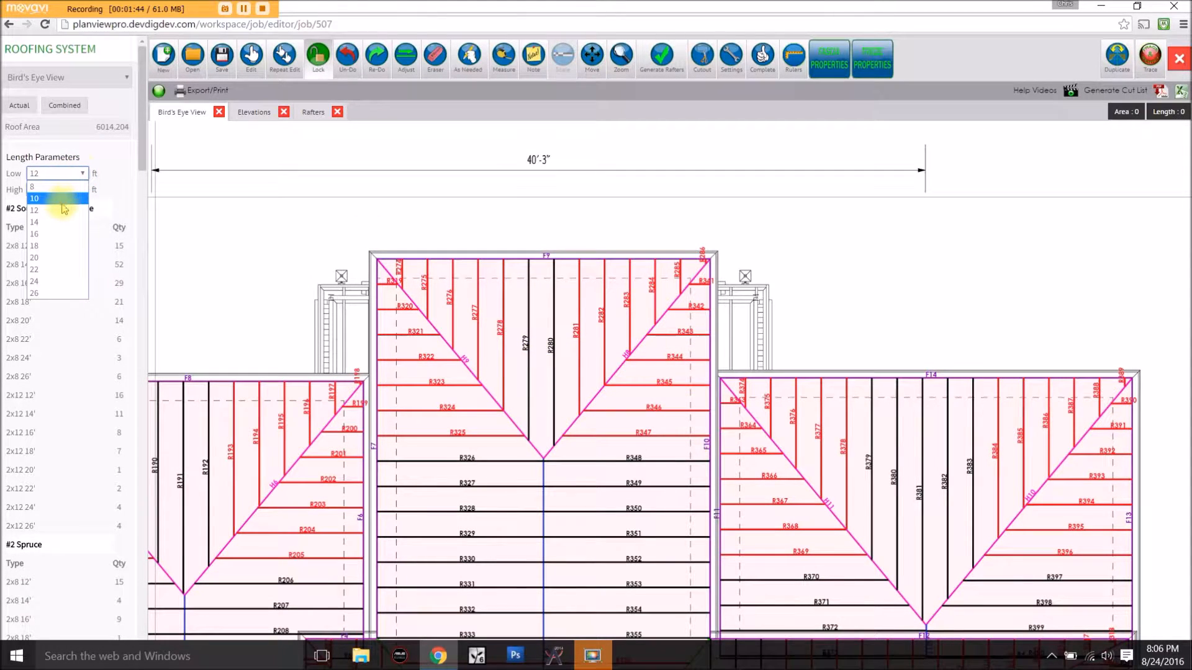
{"action": "left_click", "coordinate": [61, 214]}
Step: Open the jack rafter group R374–R378 and R384–R389 below F14 for editing and set its first board length to 8 ft
{"action": "middle_click_drag", "start_coordinate": [653, 394], "coordinate": [601, 290]}
{"action": "scroll", "coordinate": [770, 405], "scroll_direction": "down", "scroll_amount": 1}
{"action": "middle_click_drag", "start_coordinate": [770, 405], "coordinate": [686, 300]}
{"action": "scroll", "coordinate": [833, 313], "scroll_direction": "up", "scroll_amount": 4}
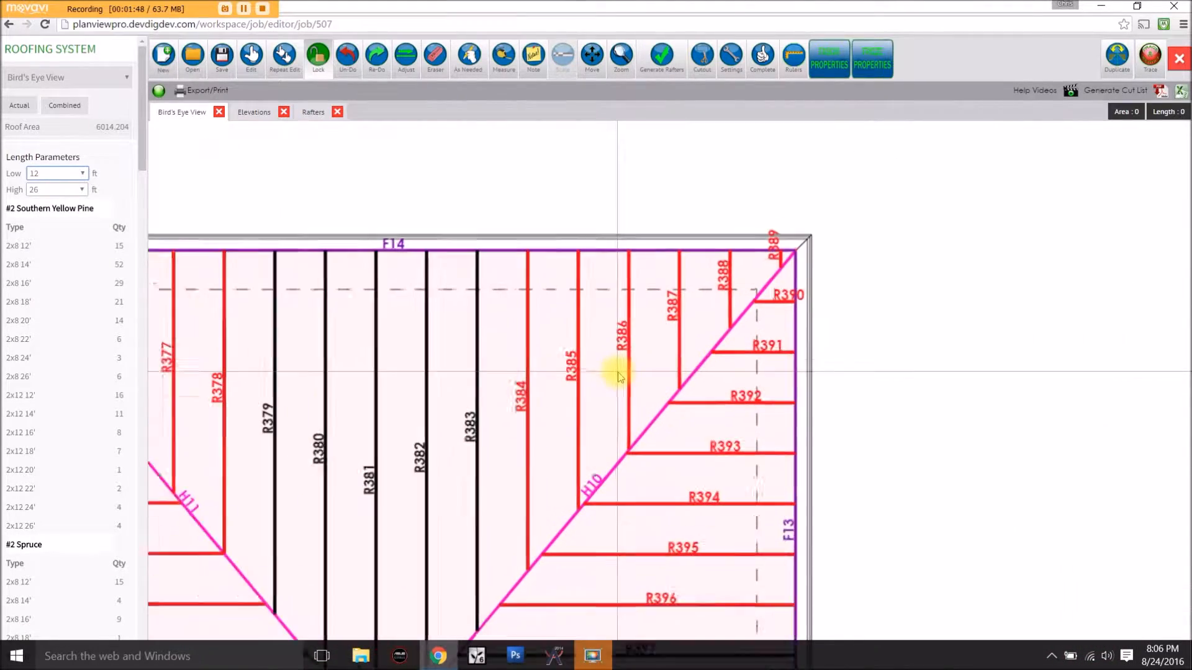
{"action": "left_click", "coordinate": [252, 59]}
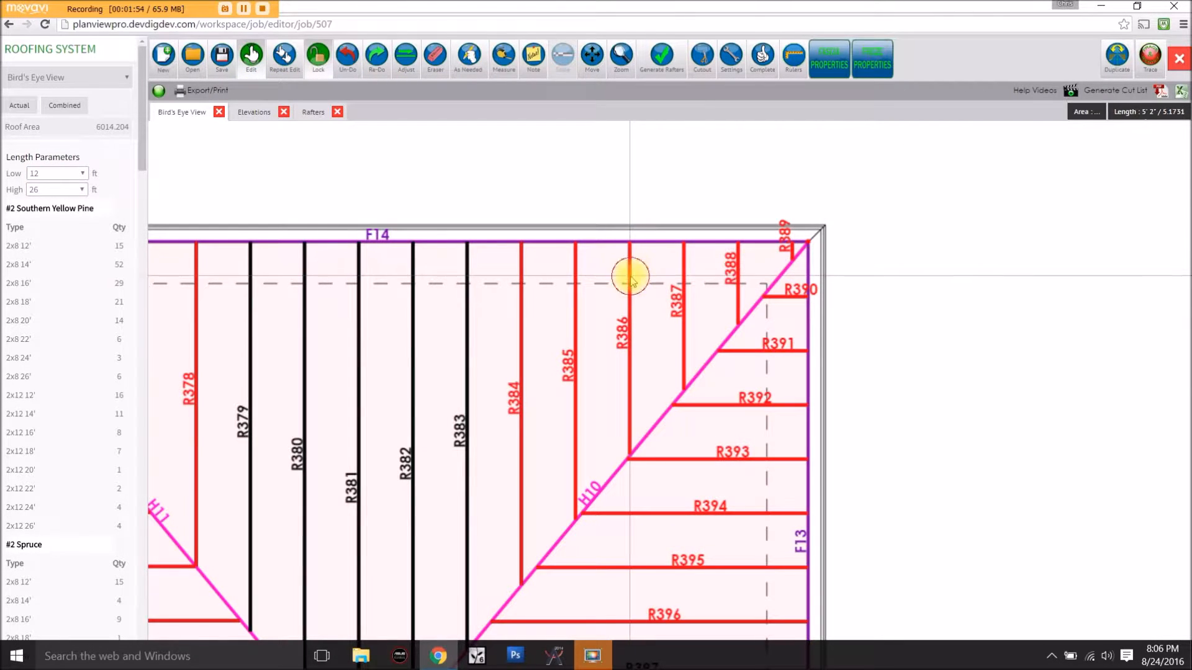
{"action": "left_click", "coordinate": [644, 366]}
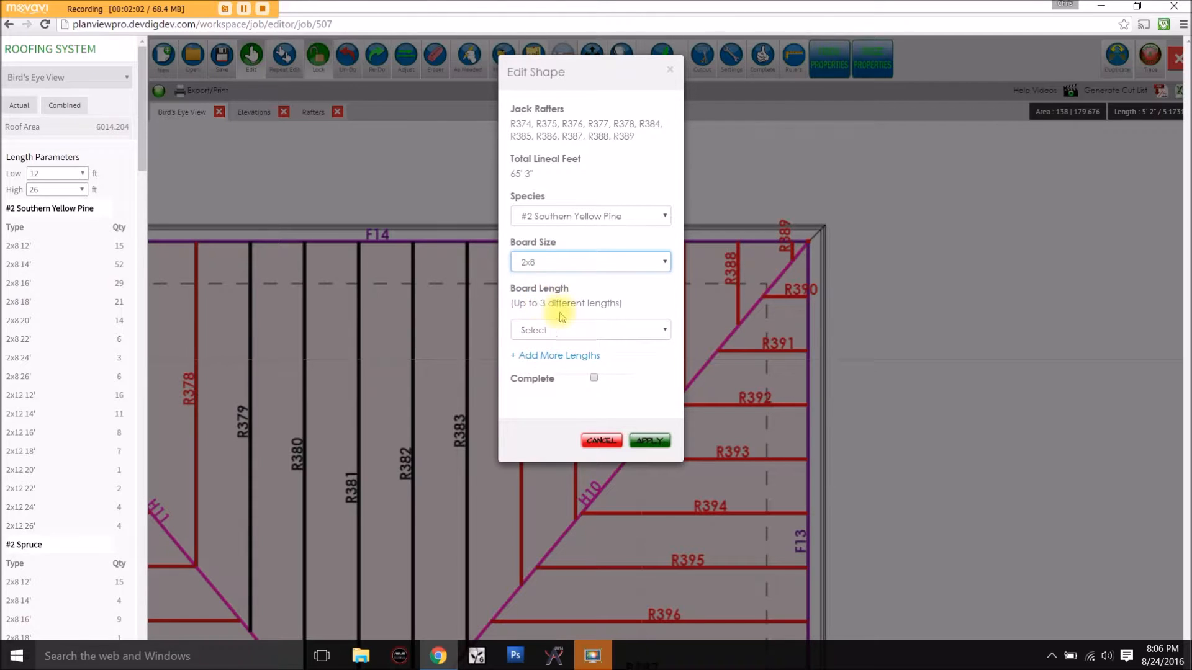
{"action": "left_click", "coordinate": [608, 337]}
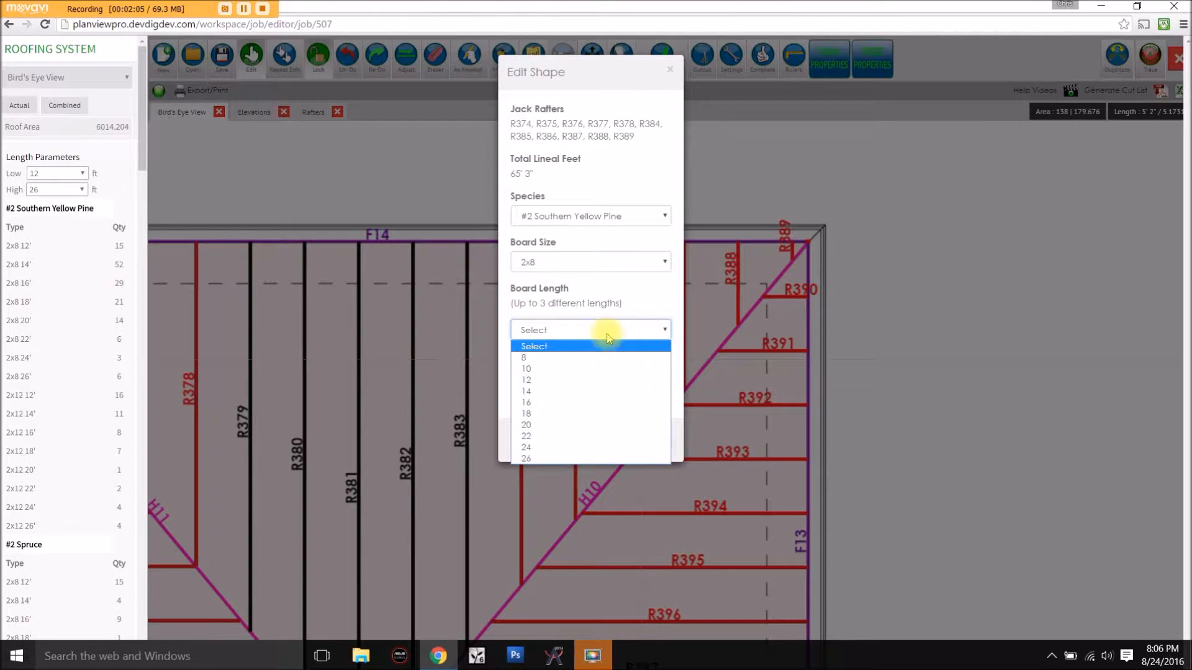
{"action": "left_click", "coordinate": [577, 359]}
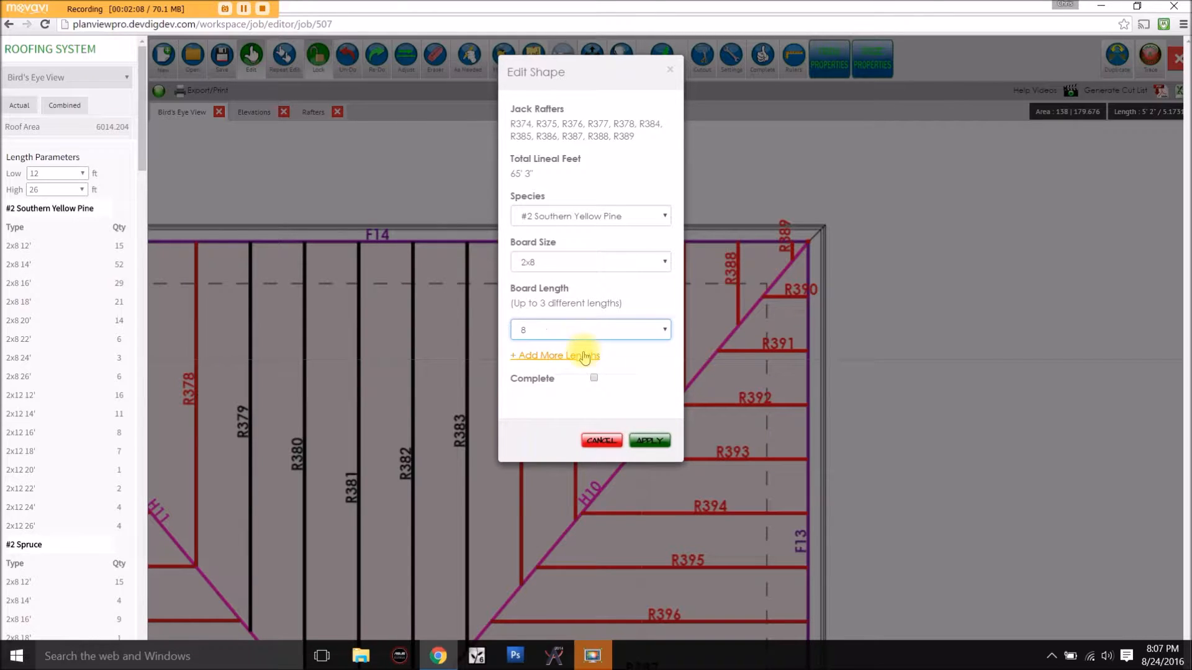
Step: Add 10 ft and 12 ft as further board lengths for these jack rafters and apply the changes
{"action": "left_click", "coordinate": [584, 356]}
{"action": "left_click", "coordinate": [554, 361]}
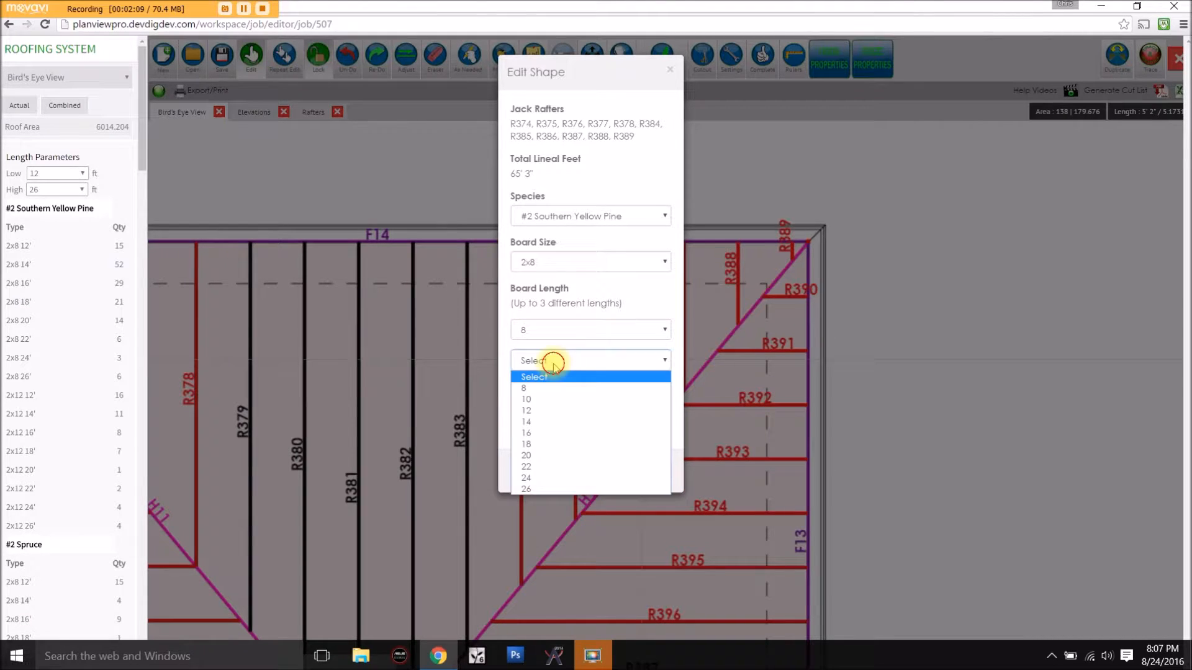
{"action": "left_click", "coordinate": [541, 401]}
{"action": "left_click", "coordinate": [567, 390]}
{"action": "left_click", "coordinate": [561, 391]}
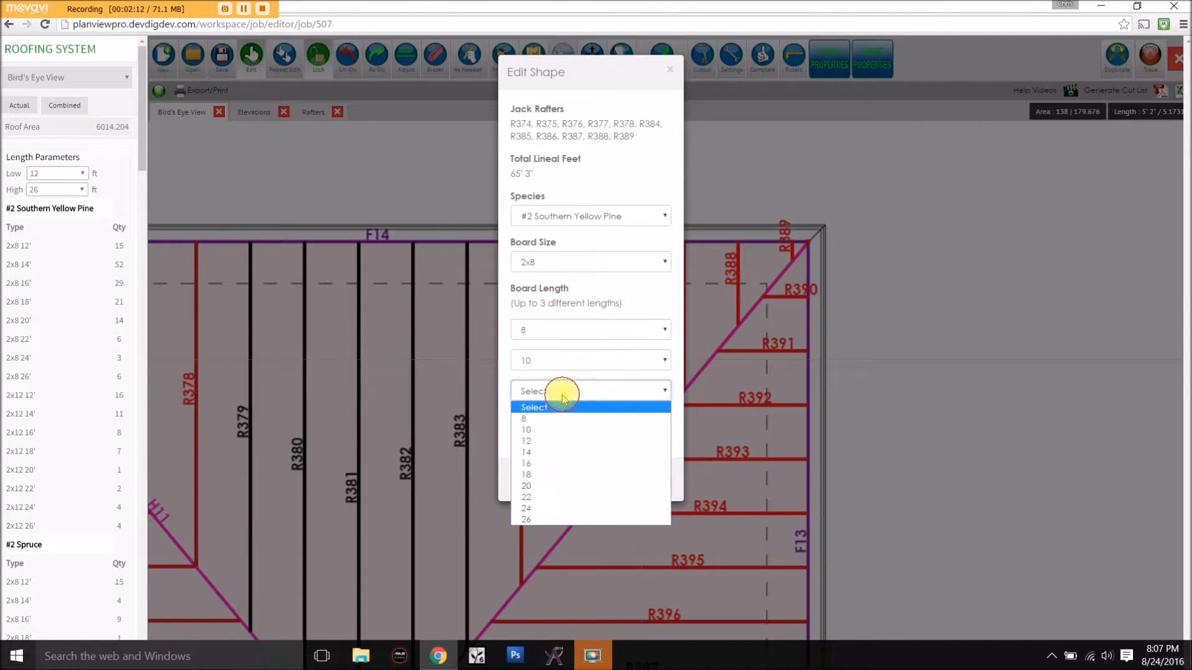
{"action": "left_click", "coordinate": [543, 442]}
{"action": "left_click", "coordinate": [646, 478]}
Step: Display the completion check marks and inspect the marked members across the upper roof sections
{"action": "scroll", "coordinate": [631, 408], "scroll_direction": "down", "scroll_amount": 5}
{"action": "left_click_drag", "start_coordinate": [538, 453], "coordinate": [800, 419]}
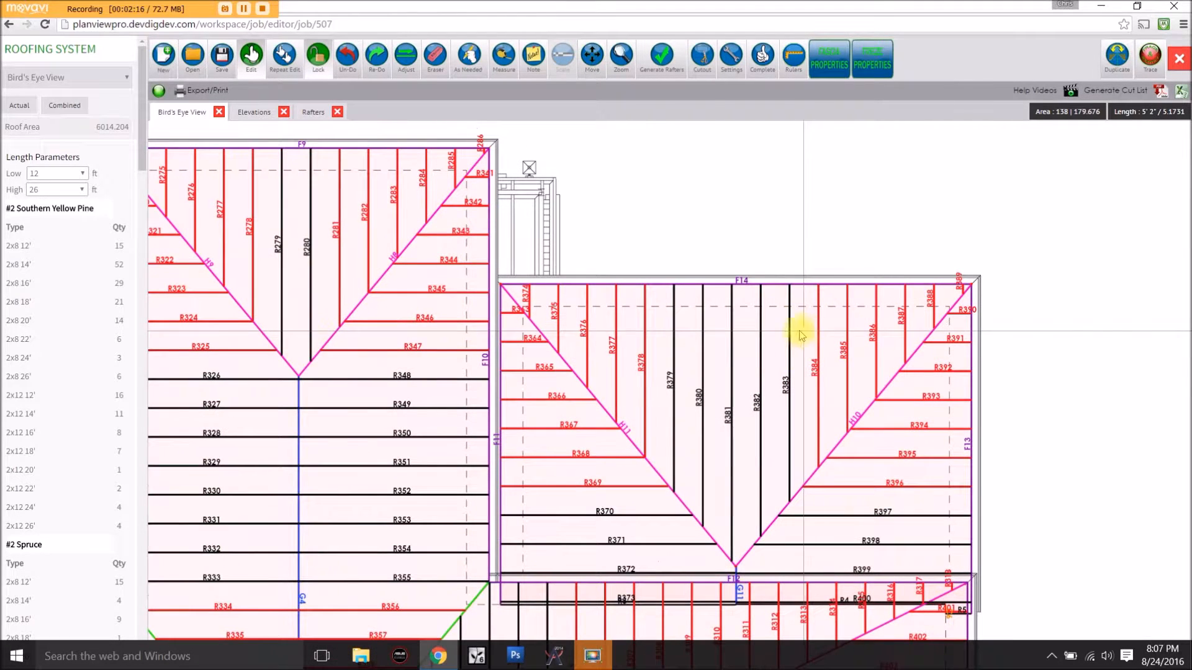
{"action": "left_click_drag", "start_coordinate": [535, 368], "coordinate": [777, 402]}
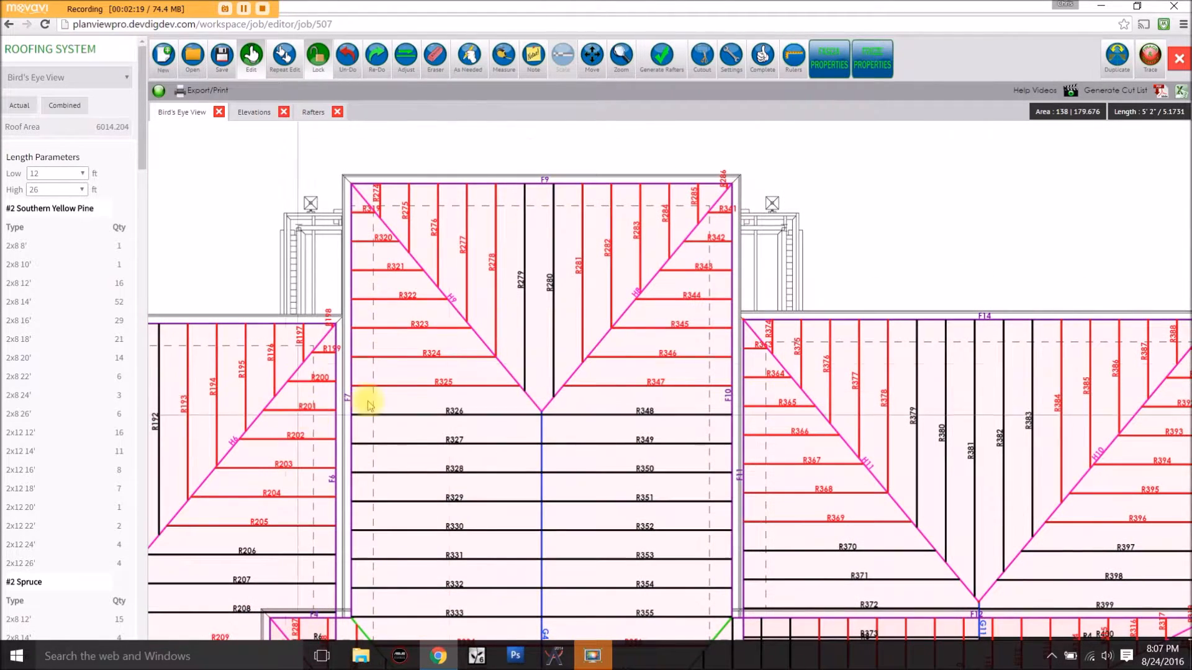
{"action": "left_click", "coordinate": [762, 57]}
{"action": "left_click_drag", "start_coordinate": [841, 382], "coordinate": [592, 292]}
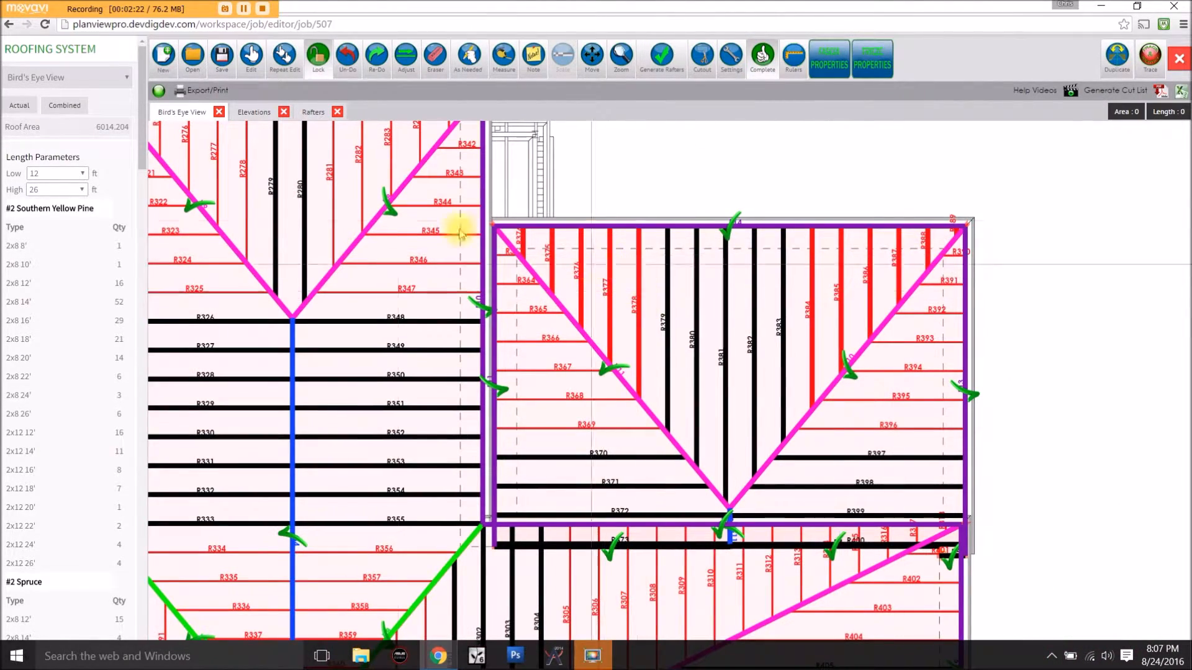
{"action": "scroll", "coordinate": [651, 341], "scroll_direction": "down", "scroll_amount": 3}
{"action": "left_click_drag", "start_coordinate": [658, 372], "coordinate": [753, 325]}
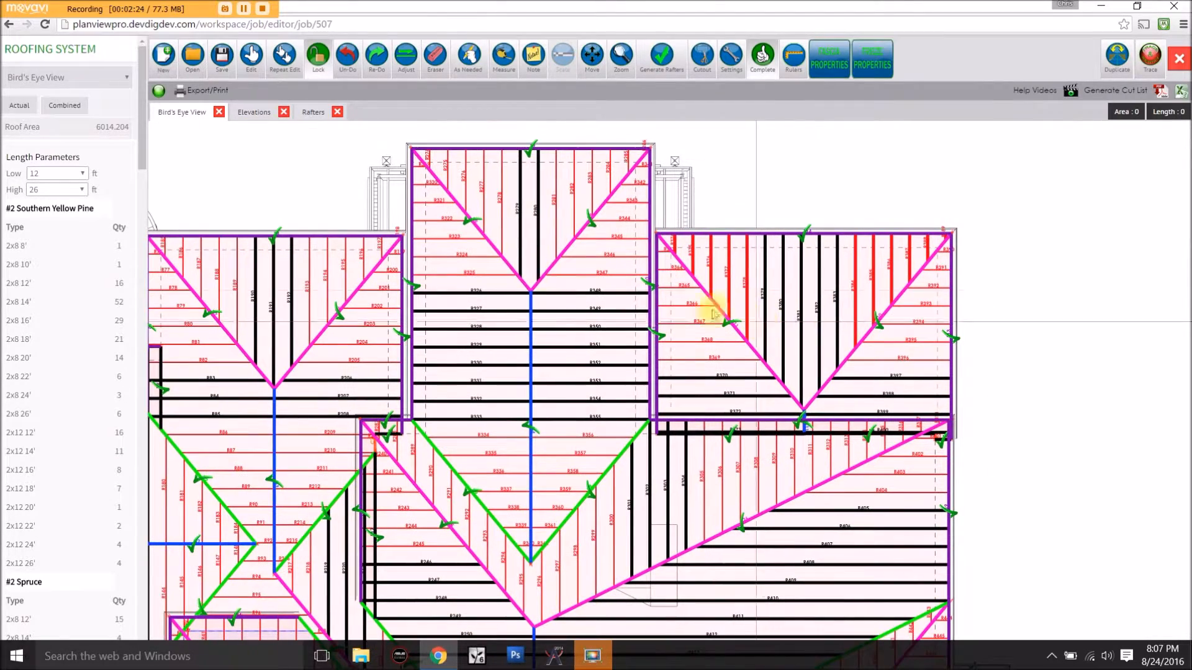
Step: Edit the properties of all fascia boards, setting #2 Spruce, size 2x8 and a first board length of 8 ft
{"action": "left_click", "coordinate": [832, 59]}
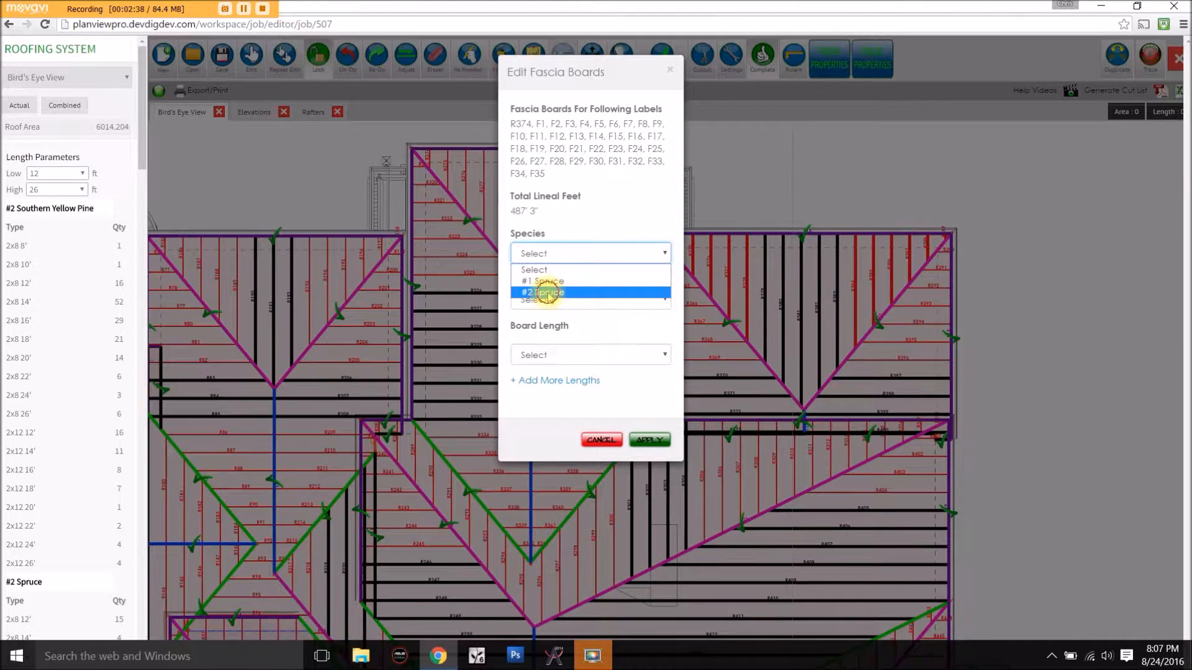
{"action": "left_click", "coordinate": [548, 301]}
{"action": "left_click", "coordinate": [542, 351]}
{"action": "left_click", "coordinate": [567, 357]}
{"action": "left_click", "coordinate": [560, 384]}
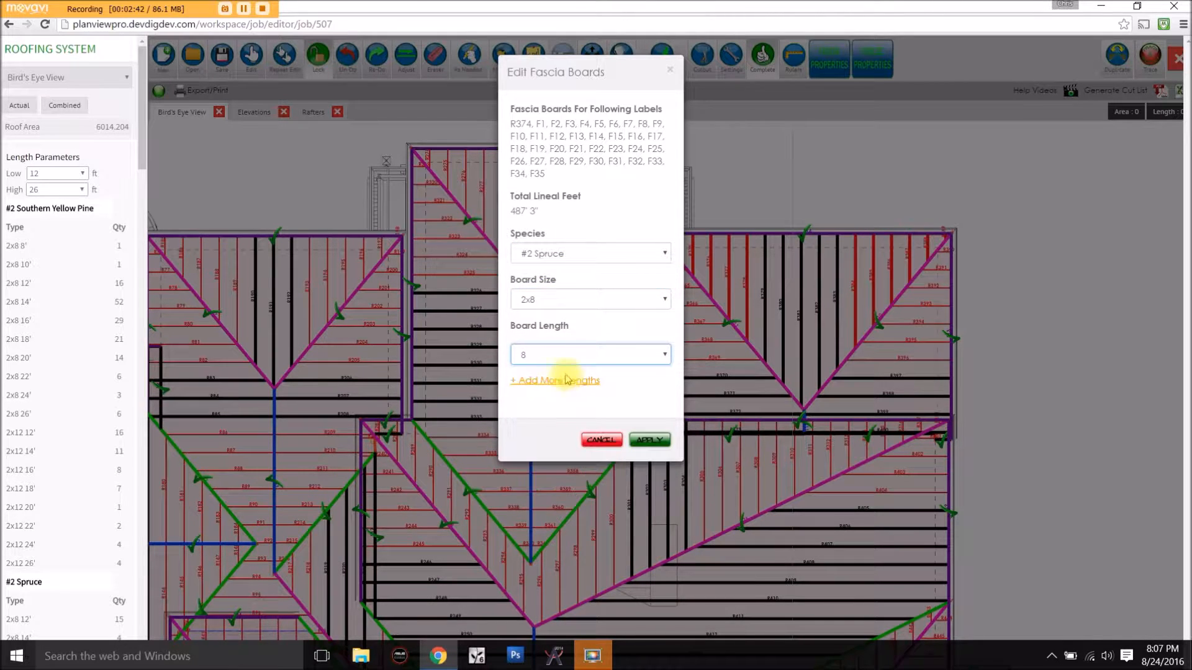
Step: Add 10 ft and 12 ft board lengths for the fascia boards and apply the properties
{"action": "left_click", "coordinate": [565, 378]}
{"action": "left_click", "coordinate": [559, 386]}
{"action": "left_click", "coordinate": [545, 410]}
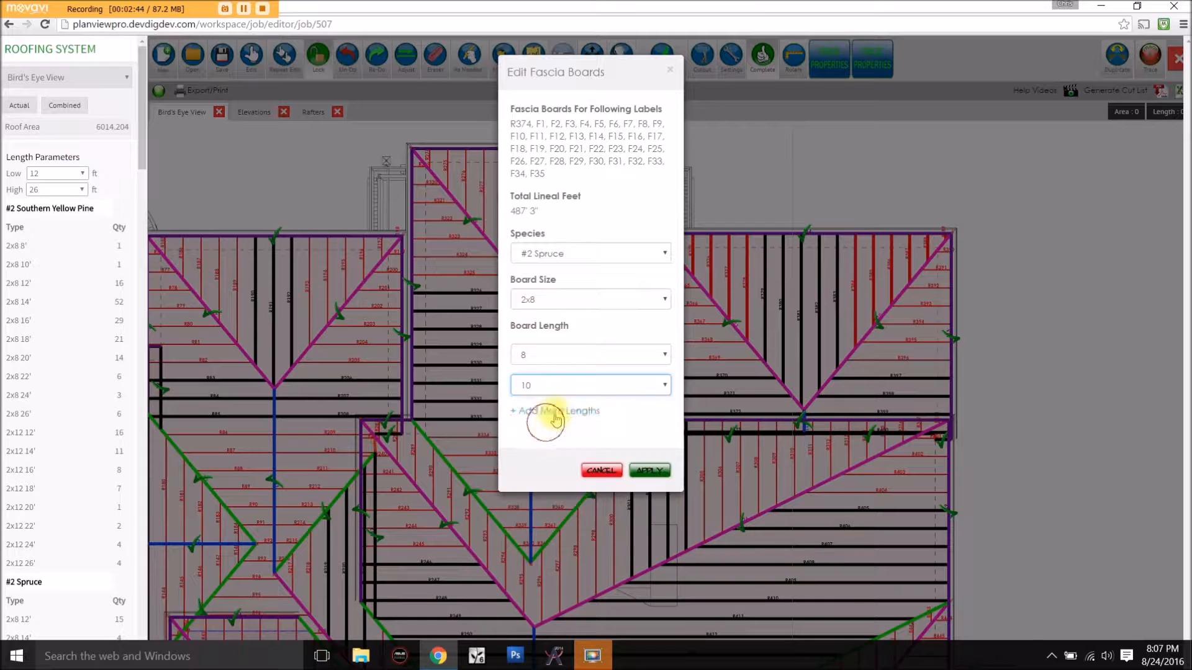
{"action": "left_click", "coordinate": [549, 414]}
{"action": "left_click", "coordinate": [559, 418]}
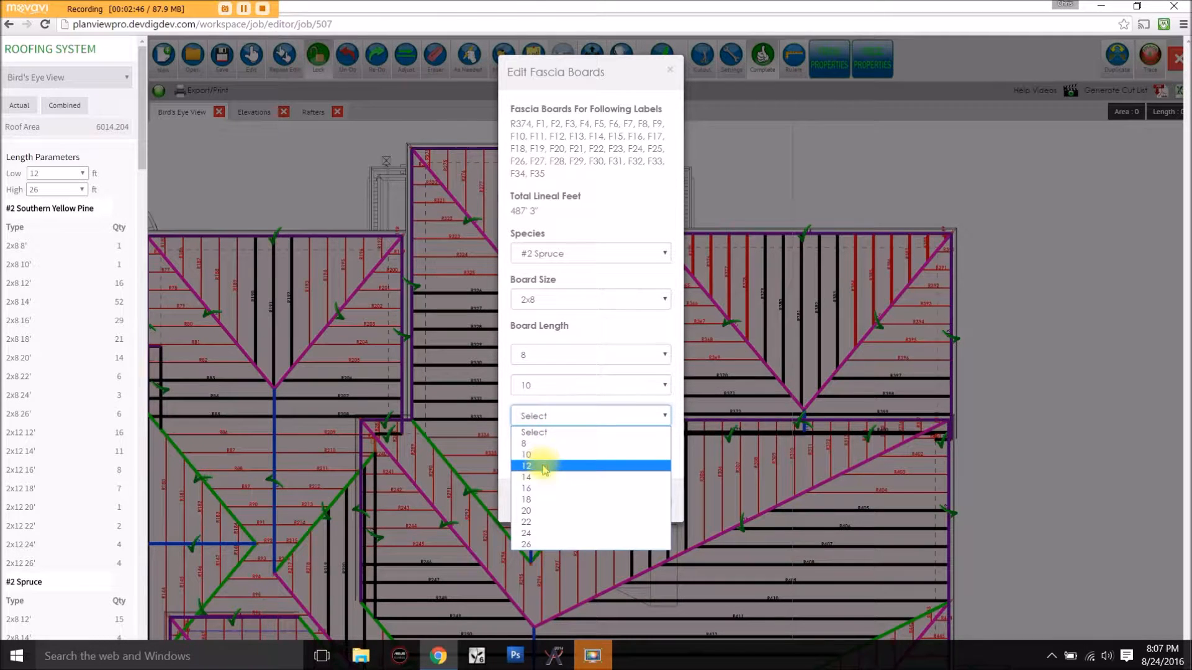
{"action": "left_click", "coordinate": [545, 467]}
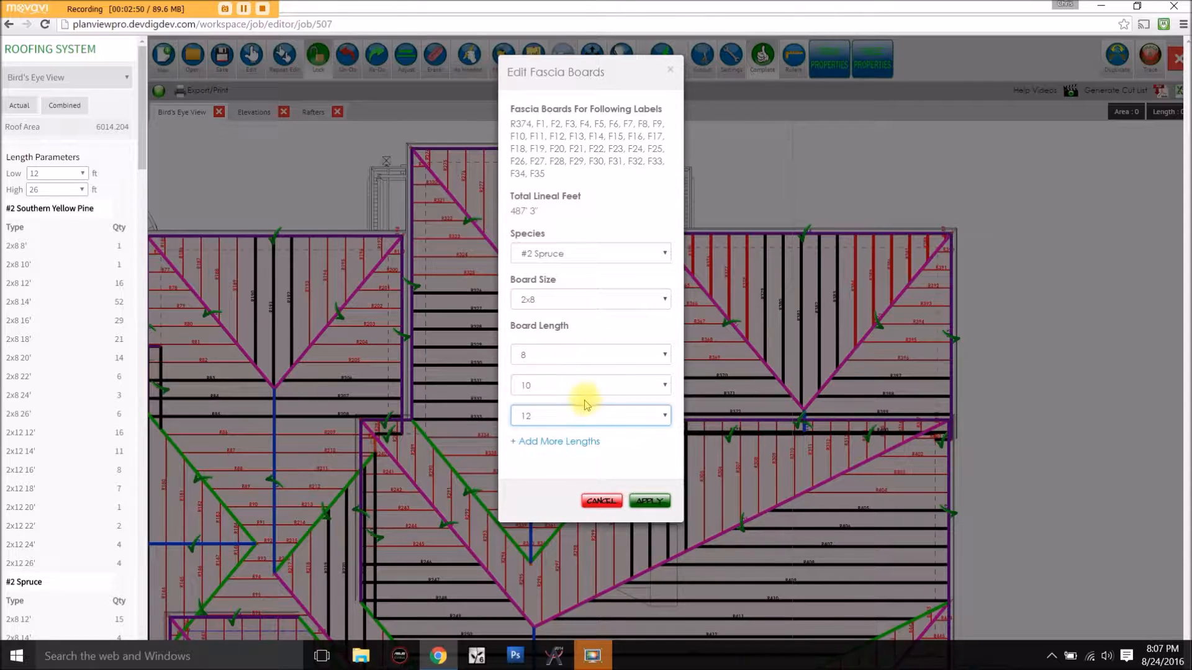
{"action": "left_click", "coordinate": [647, 502]}
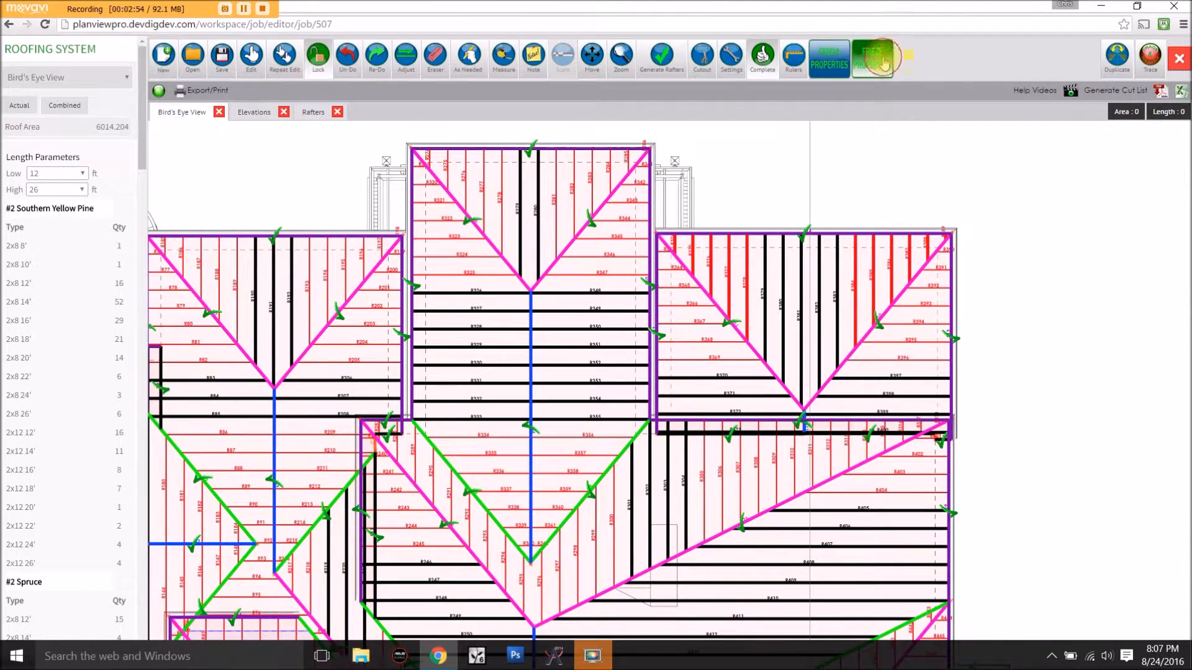
Step: Edit the frieze boards for the whole roof, setting #2 Spruce, size 2x8 and a first board length of 8 ft
{"action": "left_click", "coordinate": [884, 62]}
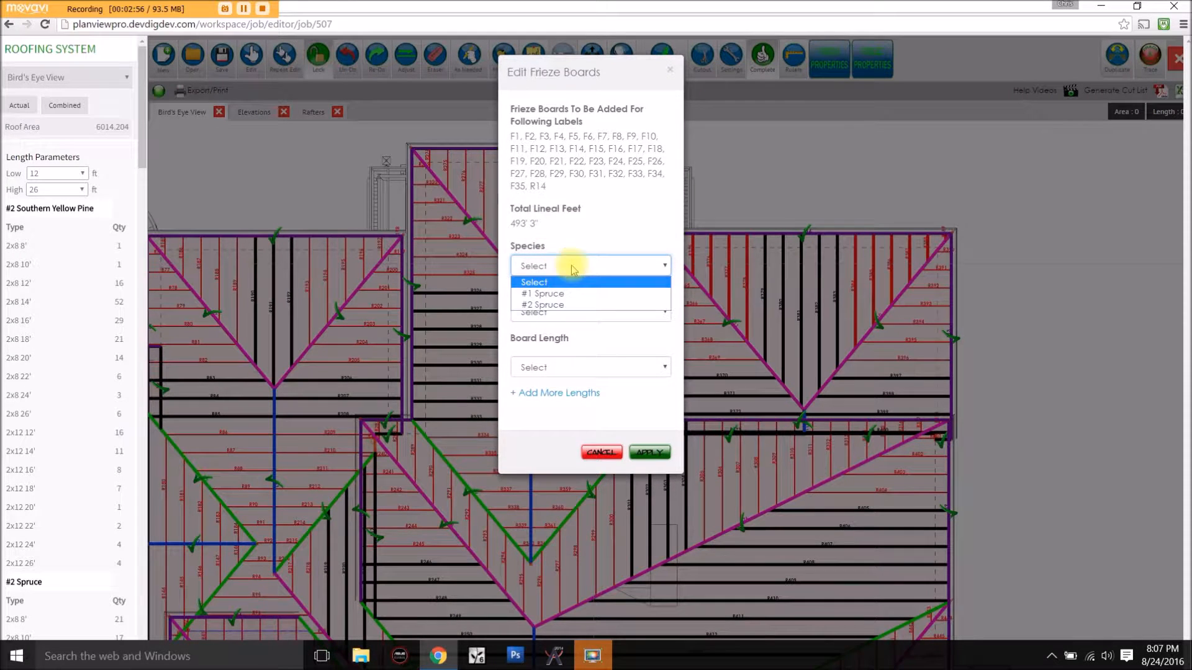
{"action": "left_click", "coordinate": [537, 312]}
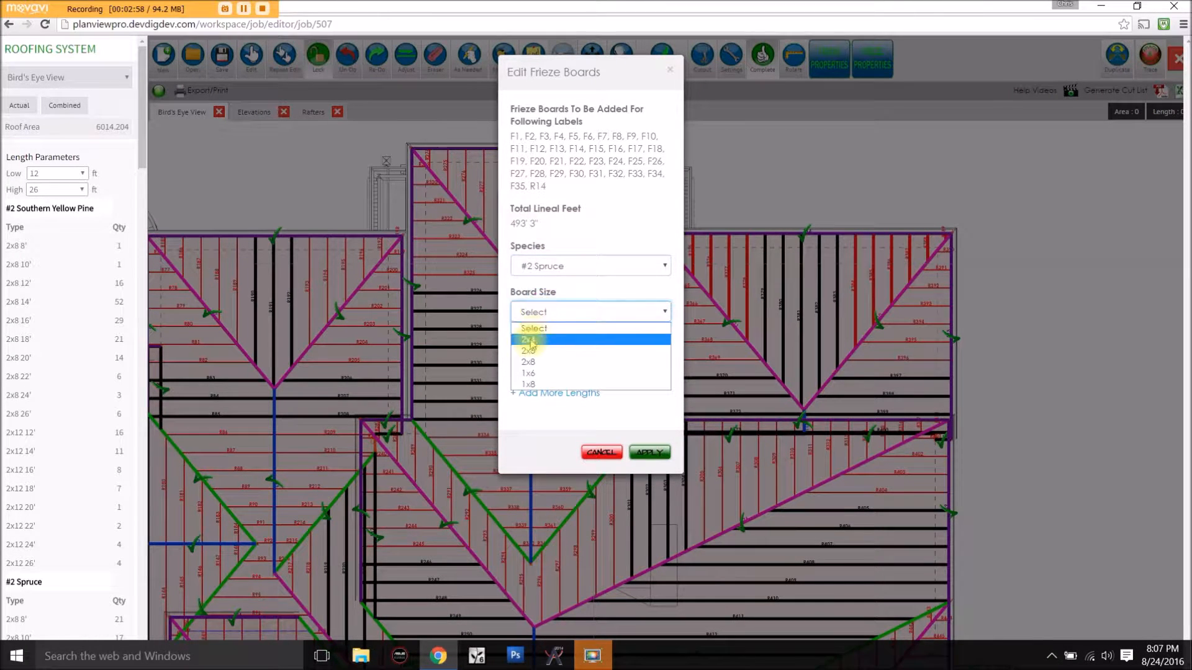
{"action": "left_click", "coordinate": [582, 374]}
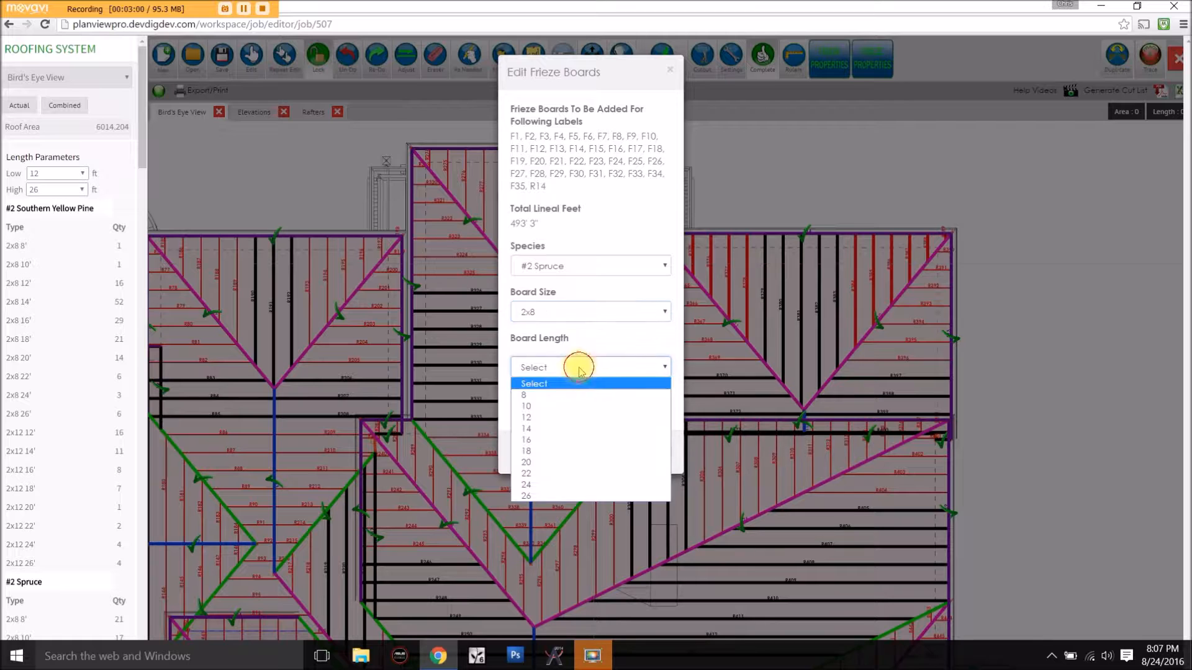
{"action": "left_click", "coordinate": [547, 390]}
Step: Add 10 ft and 12 ft board lengths for the frieze boards and apply the properties
{"action": "left_click", "coordinate": [547, 394]}
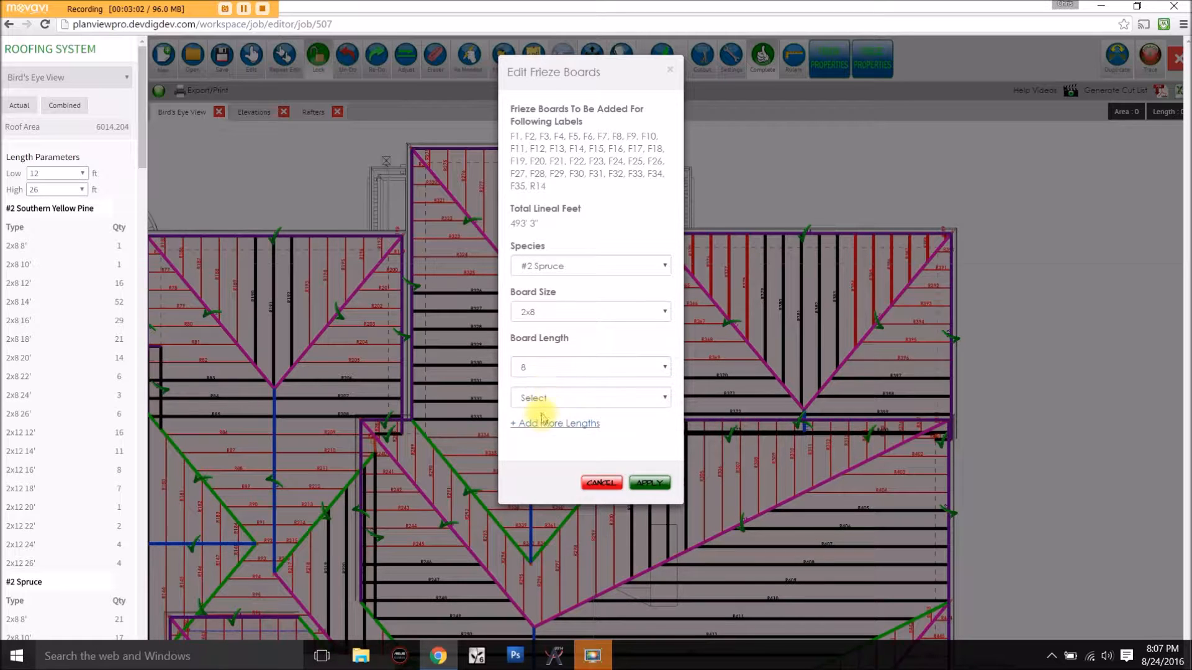
{"action": "left_click", "coordinate": [542, 404]}
{"action": "left_click", "coordinate": [540, 426]}
{"action": "left_click", "coordinate": [544, 395]}
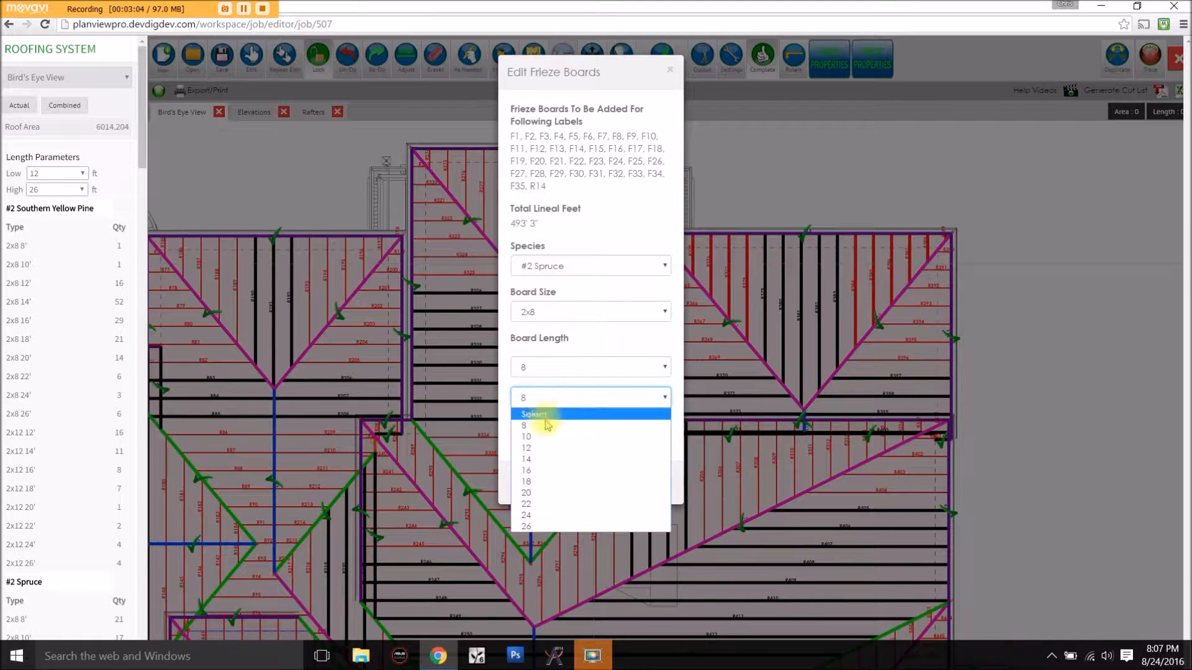
{"action": "left_click", "coordinate": [543, 437]}
{"action": "left_click", "coordinate": [545, 421]}
{"action": "left_click", "coordinate": [545, 429]}
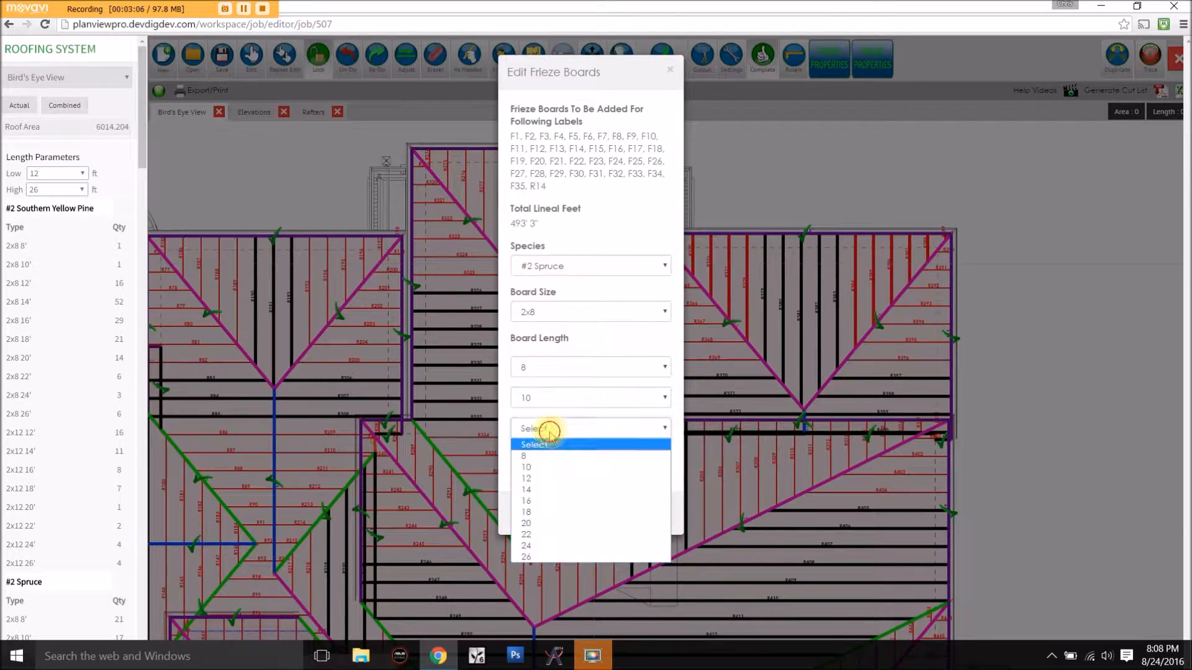
{"action": "left_click", "coordinate": [544, 478]}
{"action": "left_click", "coordinate": [647, 513]}
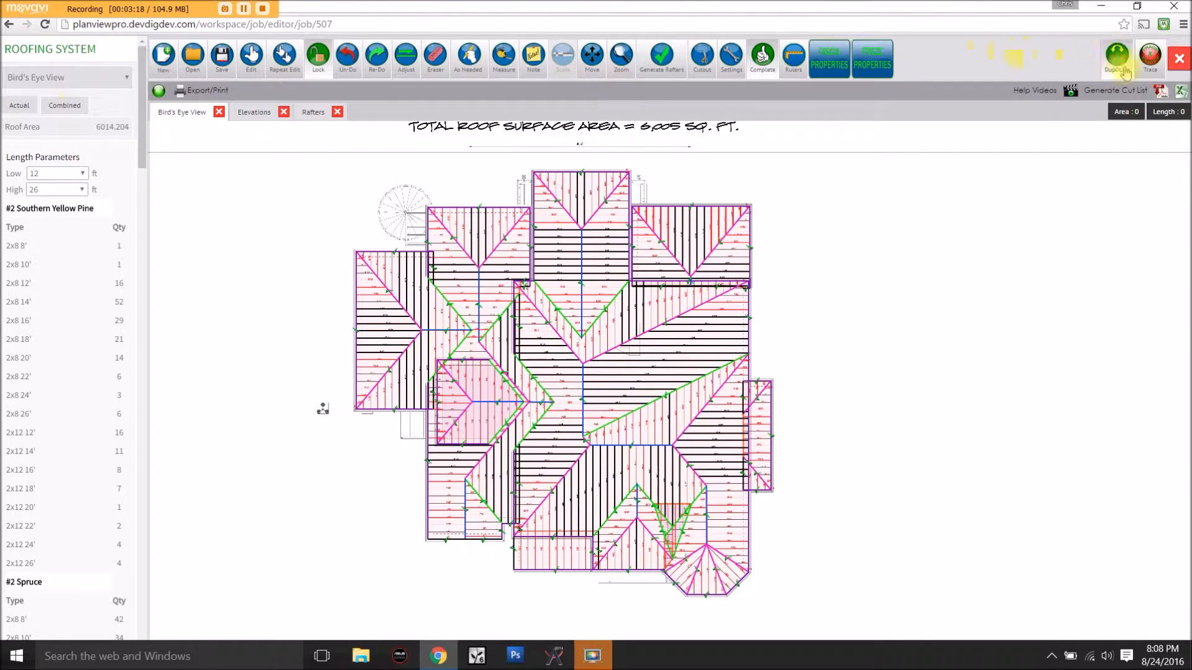
Step: Export the complete Bird's Eye View roof plan as a PDF
{"action": "left_click_drag", "start_coordinate": [533, 188], "coordinate": [555, 214]}
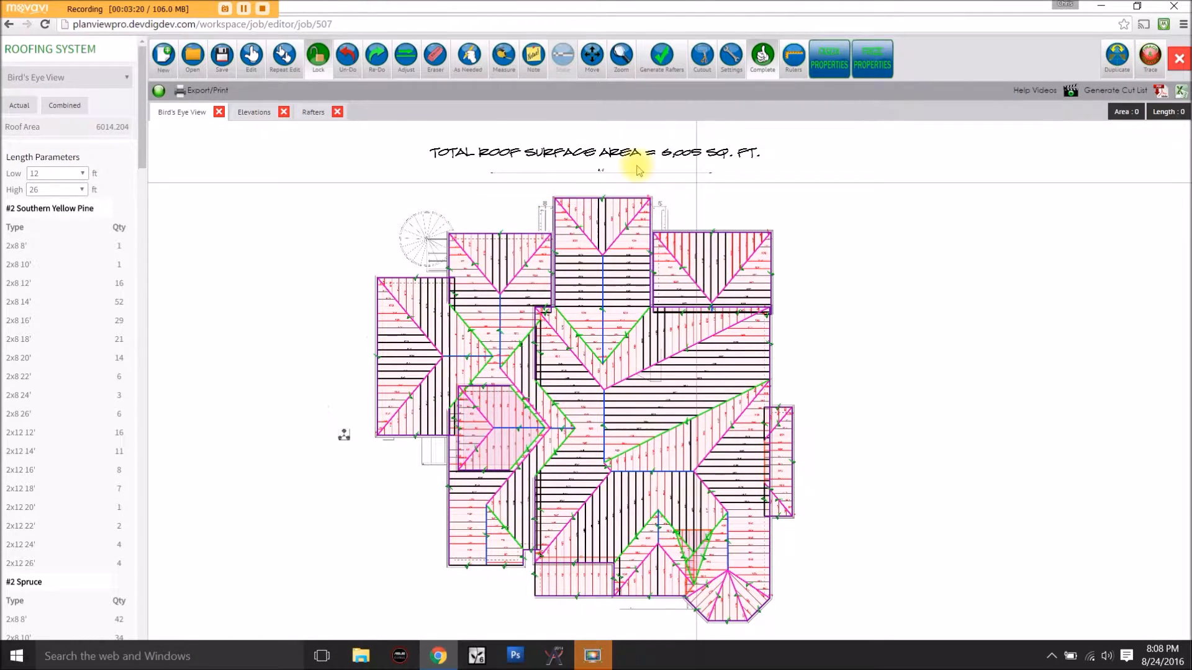
{"action": "left_click", "coordinate": [183, 93]}
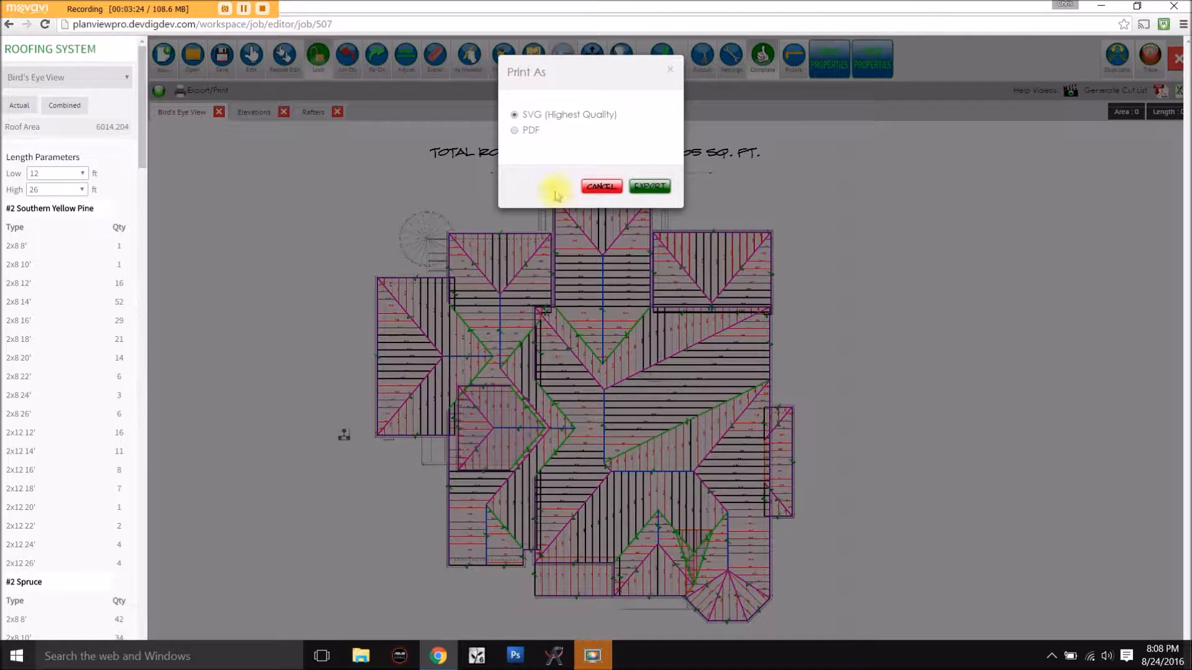
{"action": "left_click", "coordinate": [515, 131]}
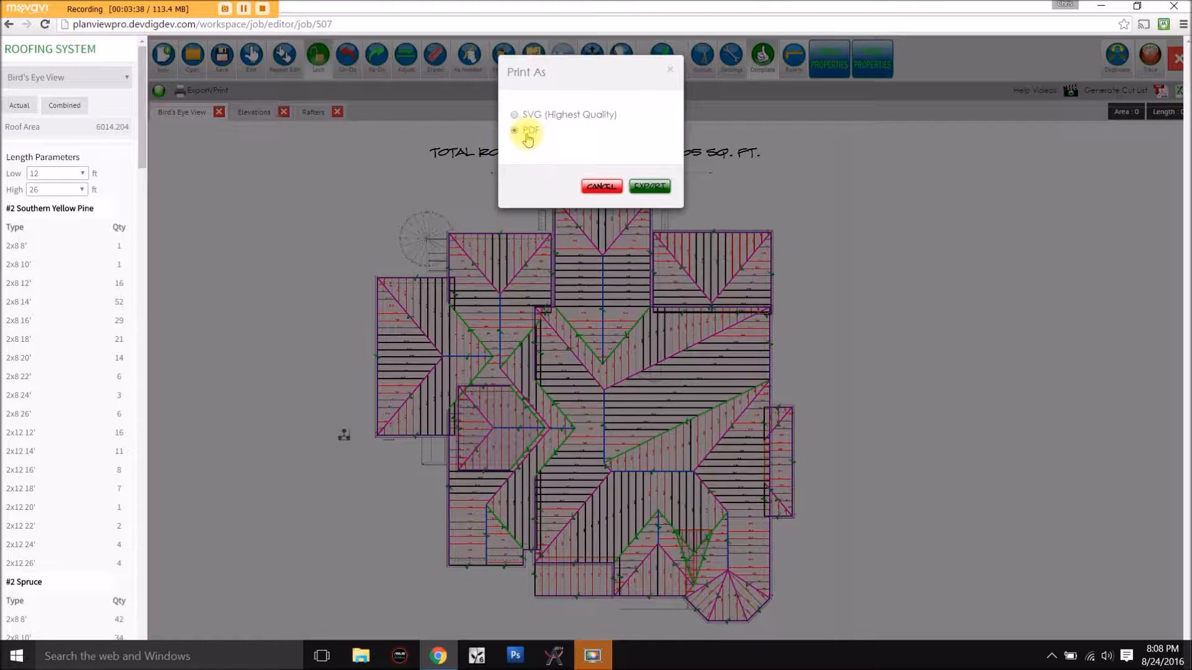
{"action": "left_click", "coordinate": [649, 186]}
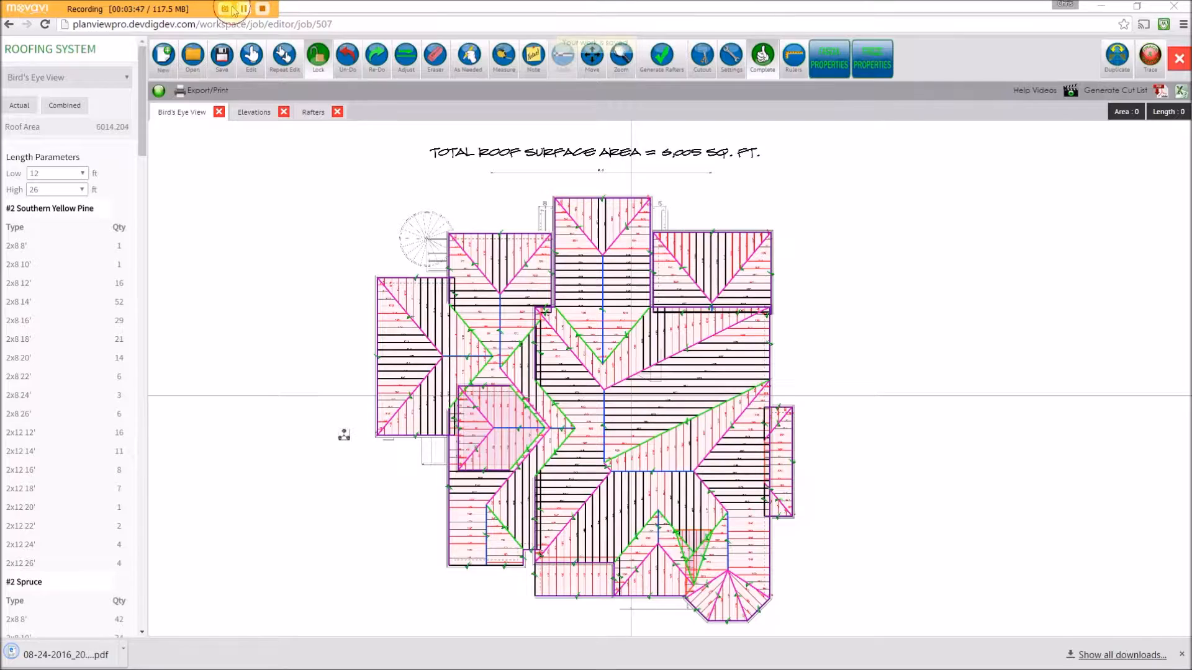
Step: Open the exported PDF, inspect the rafter labels around hip H1 and ridge G2 up close, and restore the browser window to a smaller size
{"action": "left_click", "coordinate": [123, 648]}
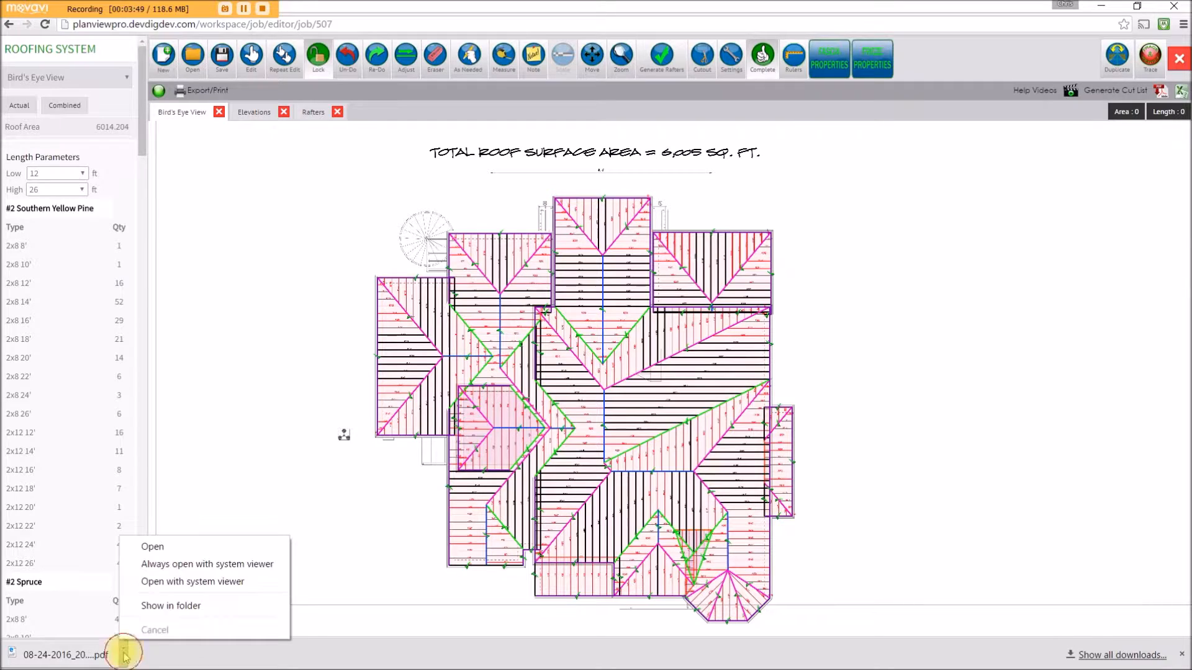
{"action": "left_click", "coordinate": [165, 547]}
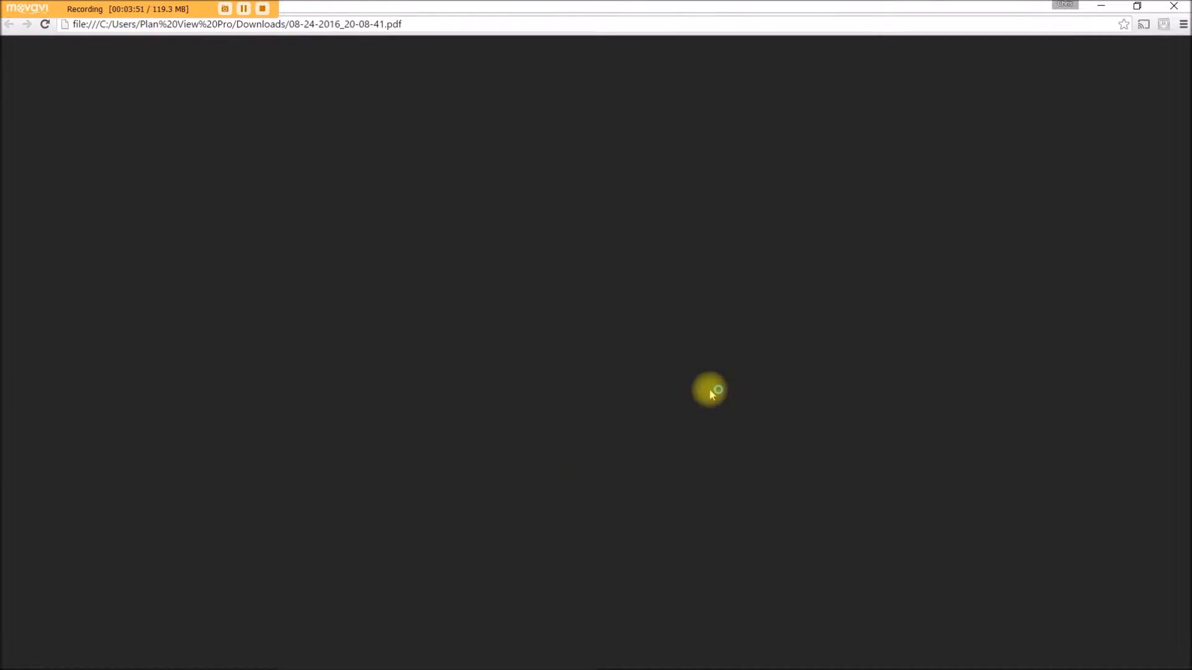
{"action": "scroll", "coordinate": [711, 392], "scroll_direction": "down", "scroll_amount": 8}
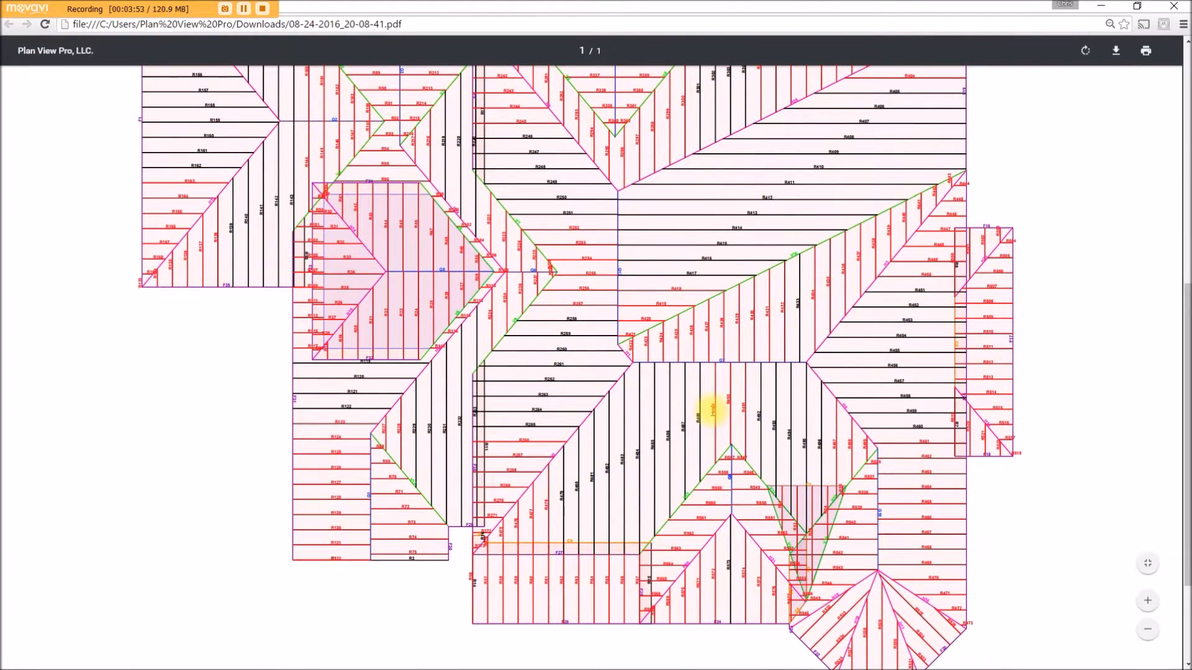
{"action": "left_click", "coordinate": [1145, 602]}
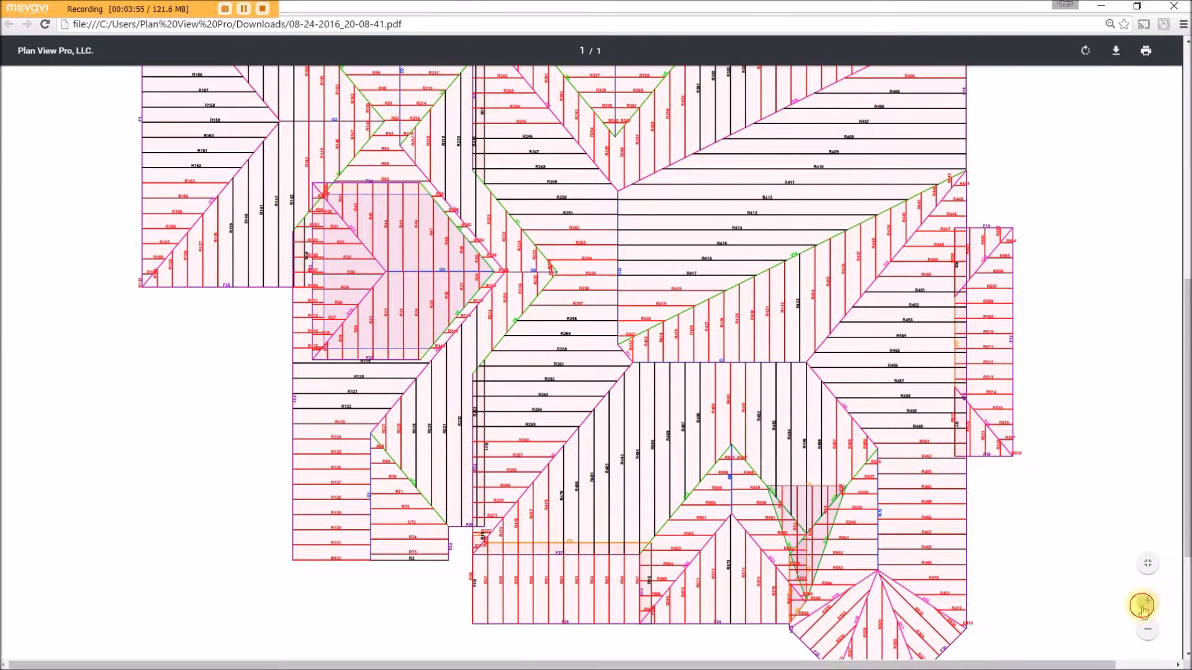
{"action": "left_click", "coordinate": [1141, 607]}
{"action": "left_click", "coordinate": [1142, 606]}
{"action": "left_click", "coordinate": [1142, 606]}
{"action": "left_click", "coordinate": [1143, 607]}
{"action": "left_click", "coordinate": [1144, 606]}
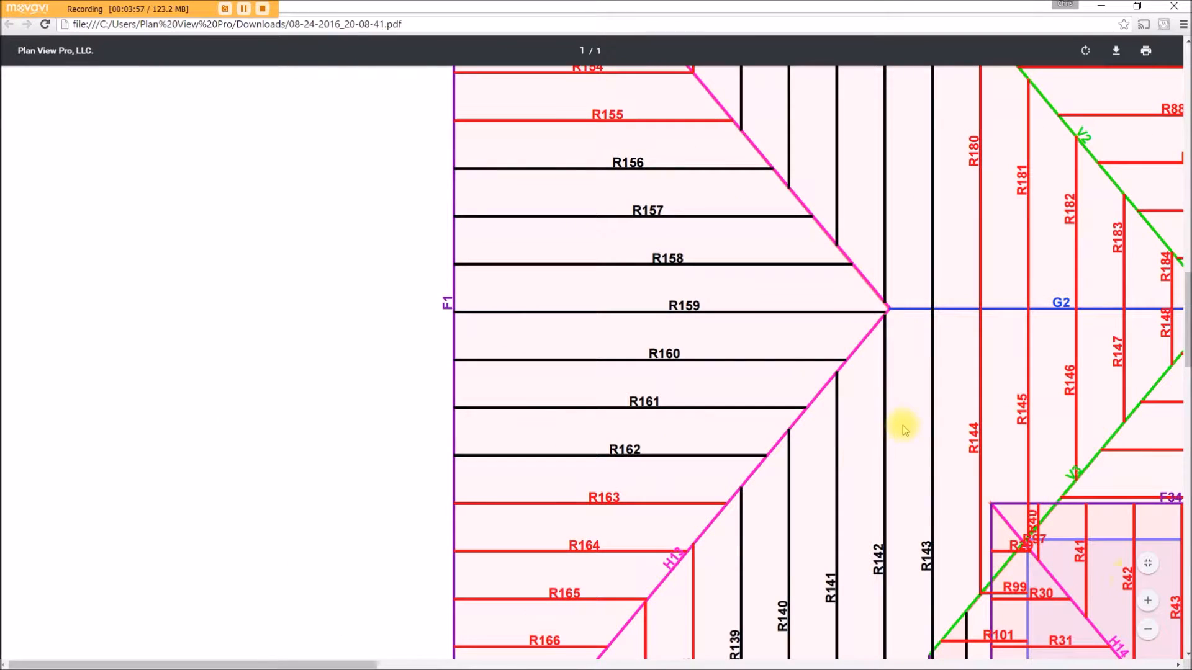
{"action": "scroll", "coordinate": [903, 428], "scroll_direction": "down", "scroll_amount": 3}
{"action": "scroll", "coordinate": [904, 426], "scroll_direction": "up", "scroll_amount": 8}
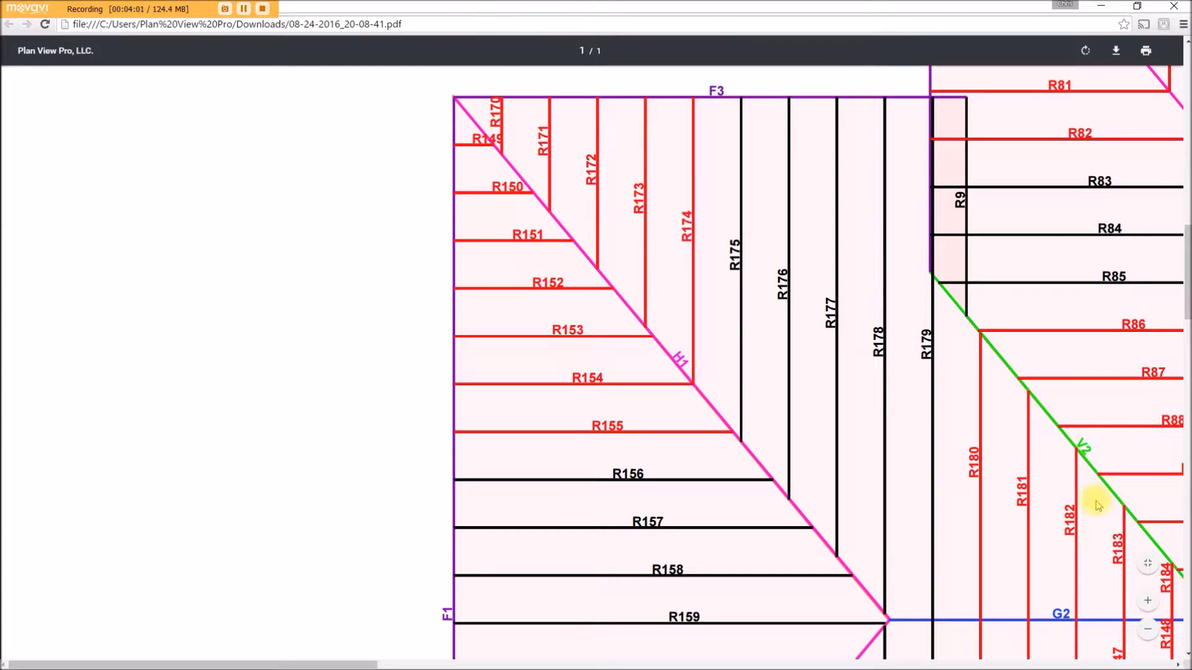
{"action": "double_click", "coordinate": [558, 6]}
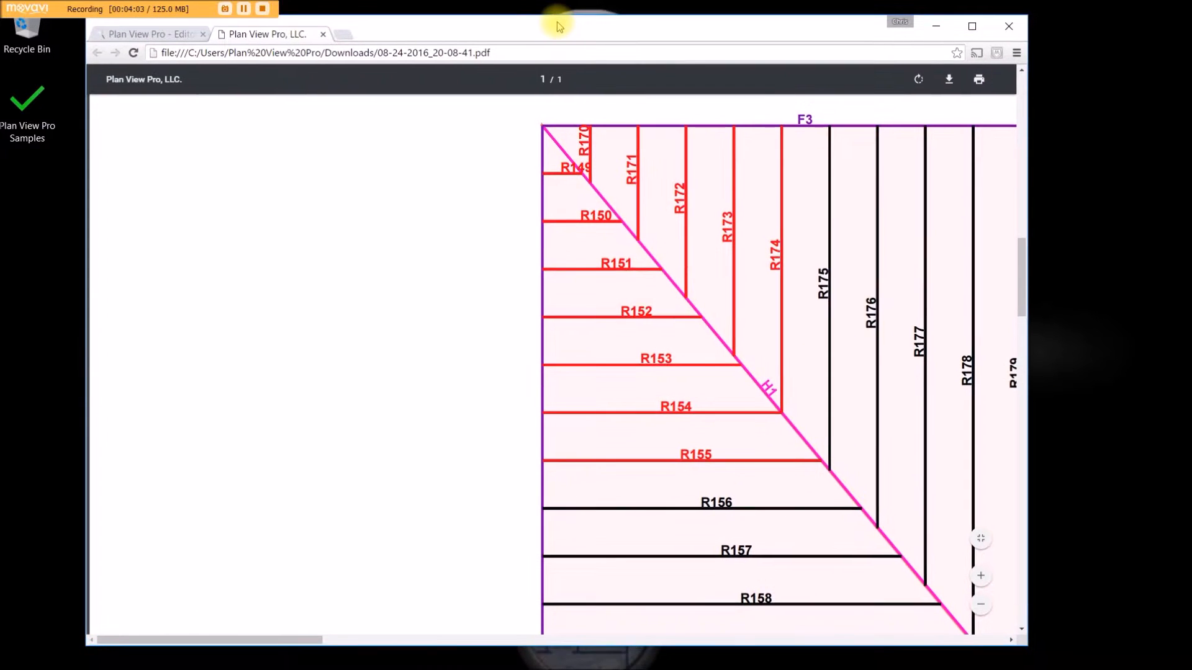
Step: Close the exported roof plan PDF and return to the roof editor in a maximized browser window
{"action": "double_click", "coordinate": [557, 26]}
{"action": "left_click_drag", "start_coordinate": [554, 16], "coordinate": [419, 48]}
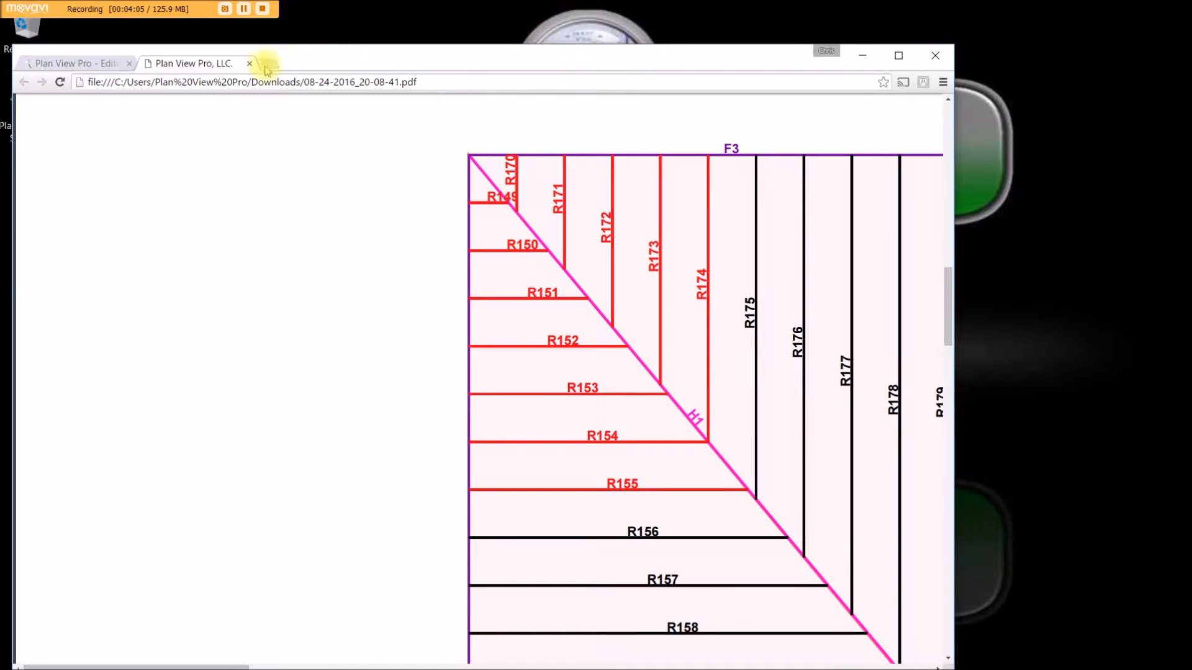
{"action": "left_click", "coordinate": [249, 64]}
{"action": "double_click", "coordinate": [411, 59]}
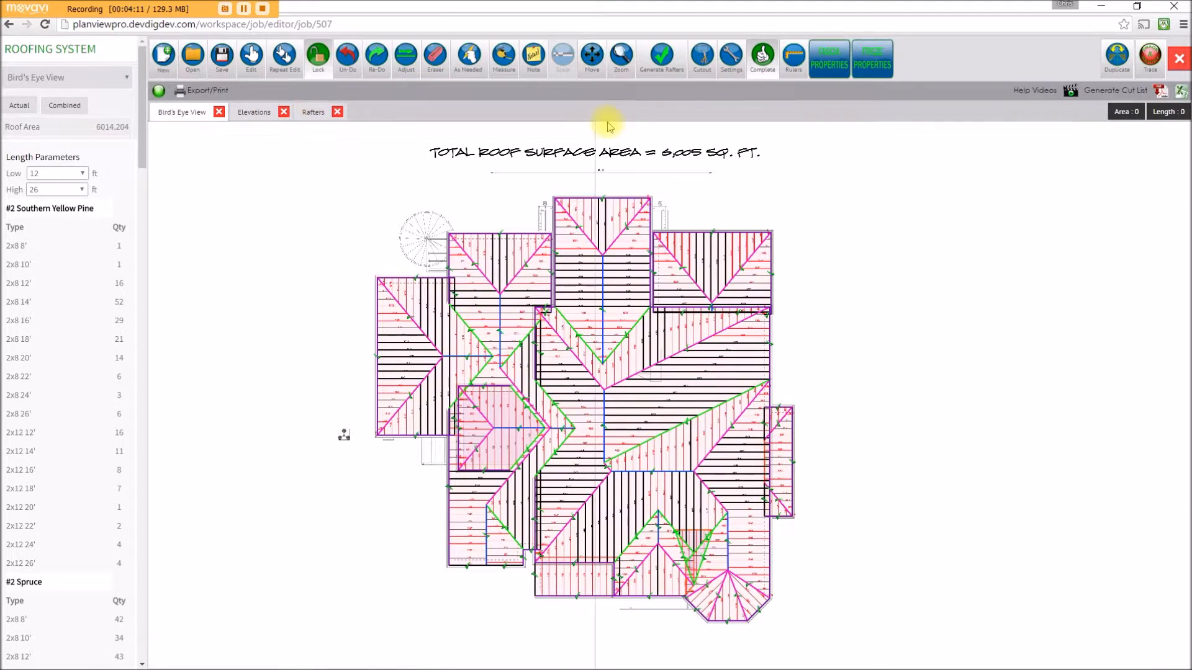
Step: Open the per-item waste settings from the cut list PDF export and review the combined list's waste, quantity and unit cost columns
{"action": "left_click", "coordinate": [1161, 92]}
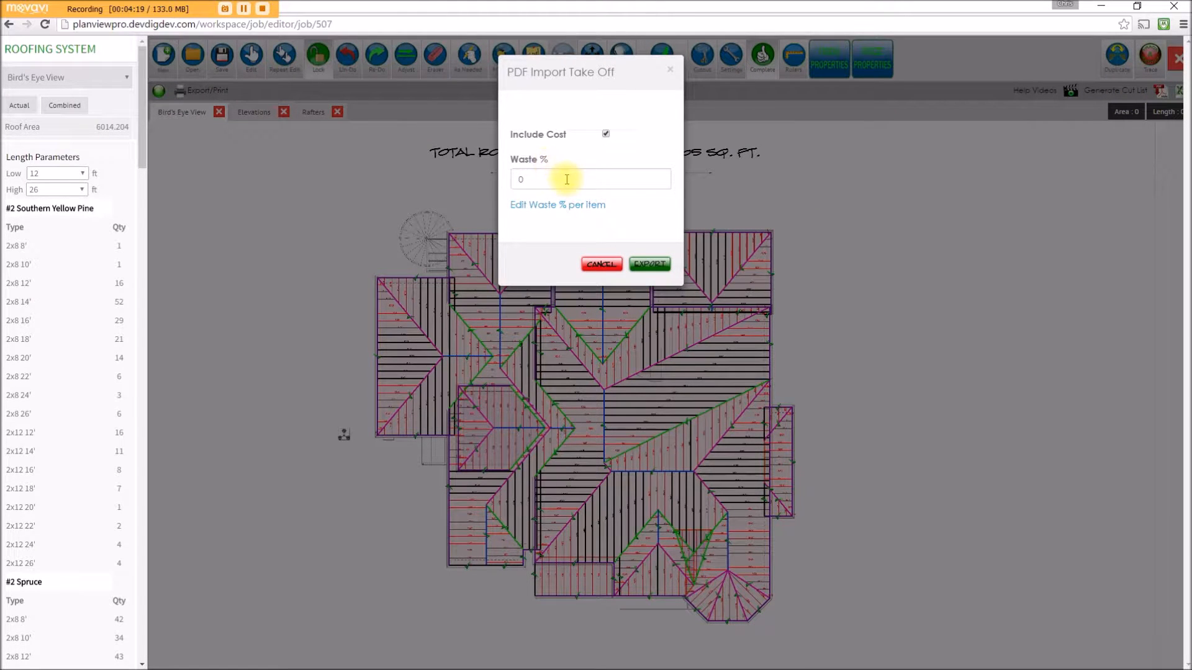
{"action": "left_click", "coordinate": [551, 211]}
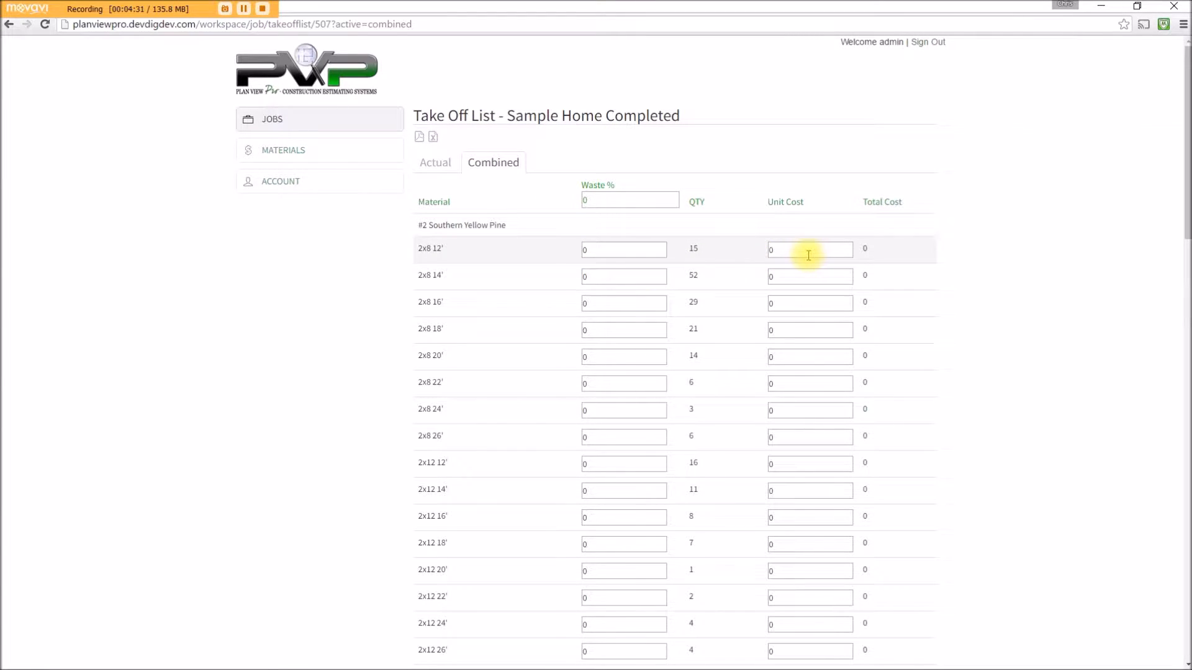
{"action": "scroll", "coordinate": [809, 350], "scroll_direction": "down", "scroll_amount": 1}
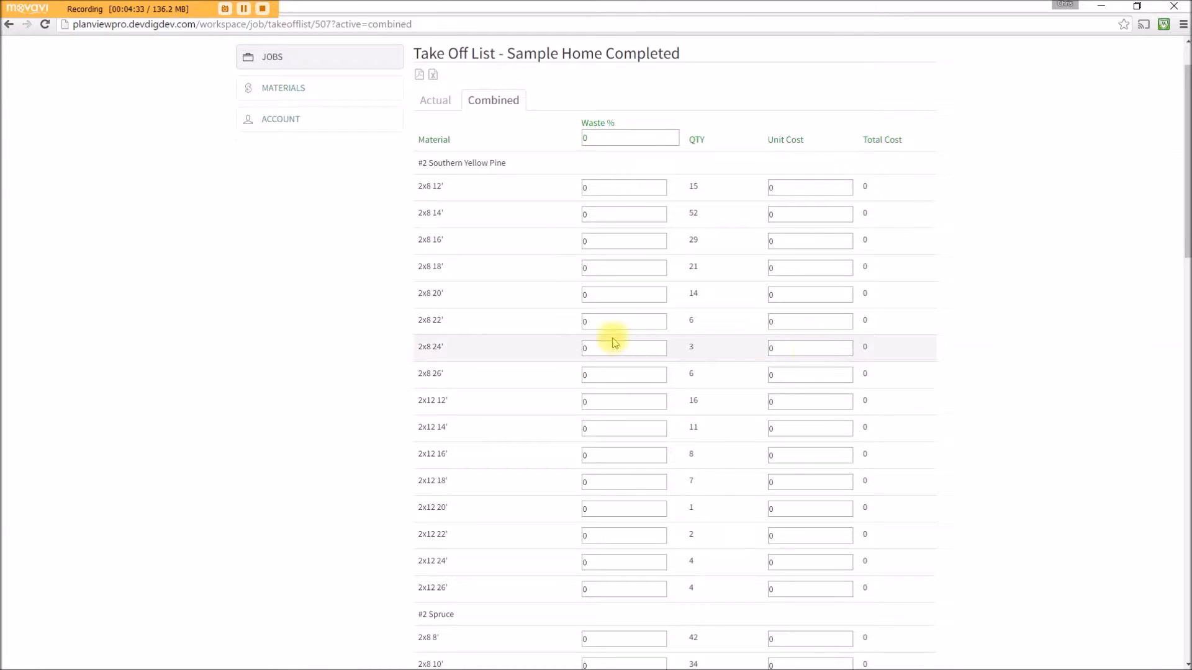
{"action": "scroll", "coordinate": [732, 346], "scroll_direction": "down", "scroll_amount": 5}
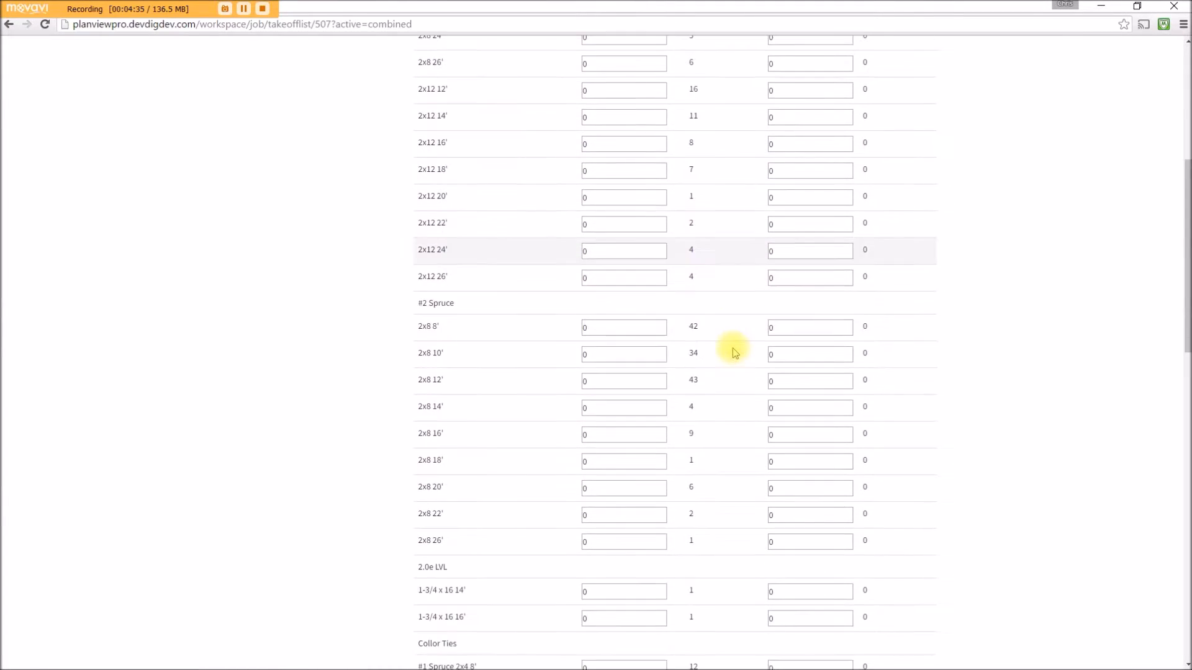
{"action": "scroll", "coordinate": [765, 315], "scroll_direction": "up", "scroll_amount": 6}
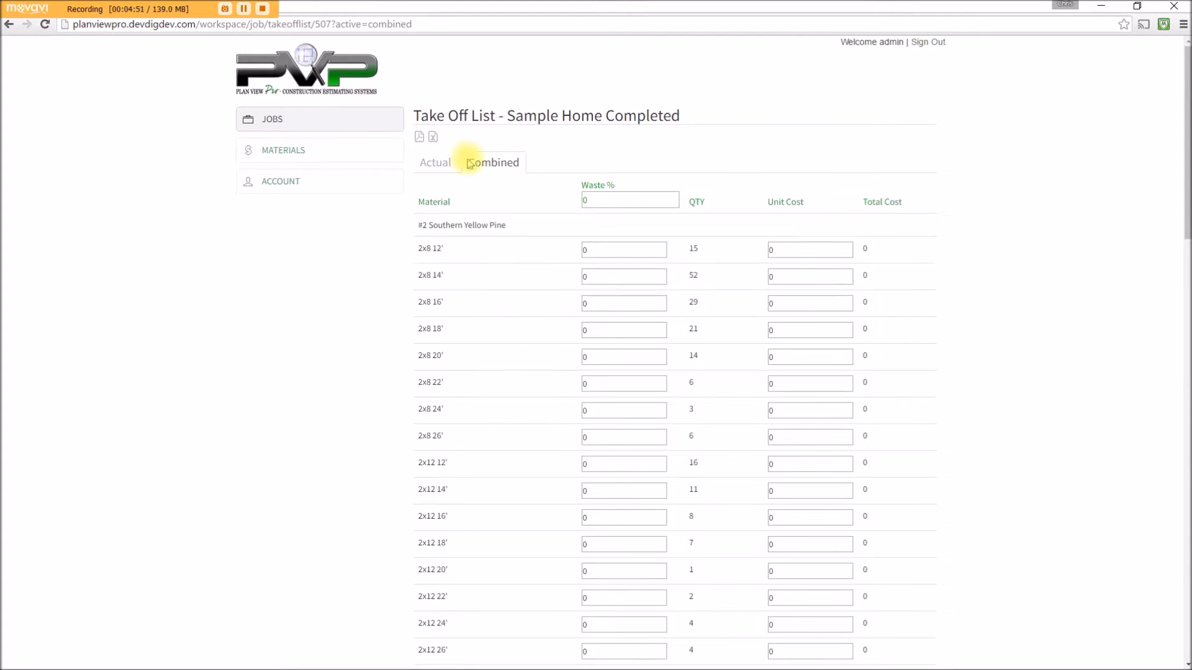
Step: Reopen the Sample Home Completed job from the job list and export its cut list as a PDF with cost included
{"action": "left_click", "coordinate": [295, 126]}
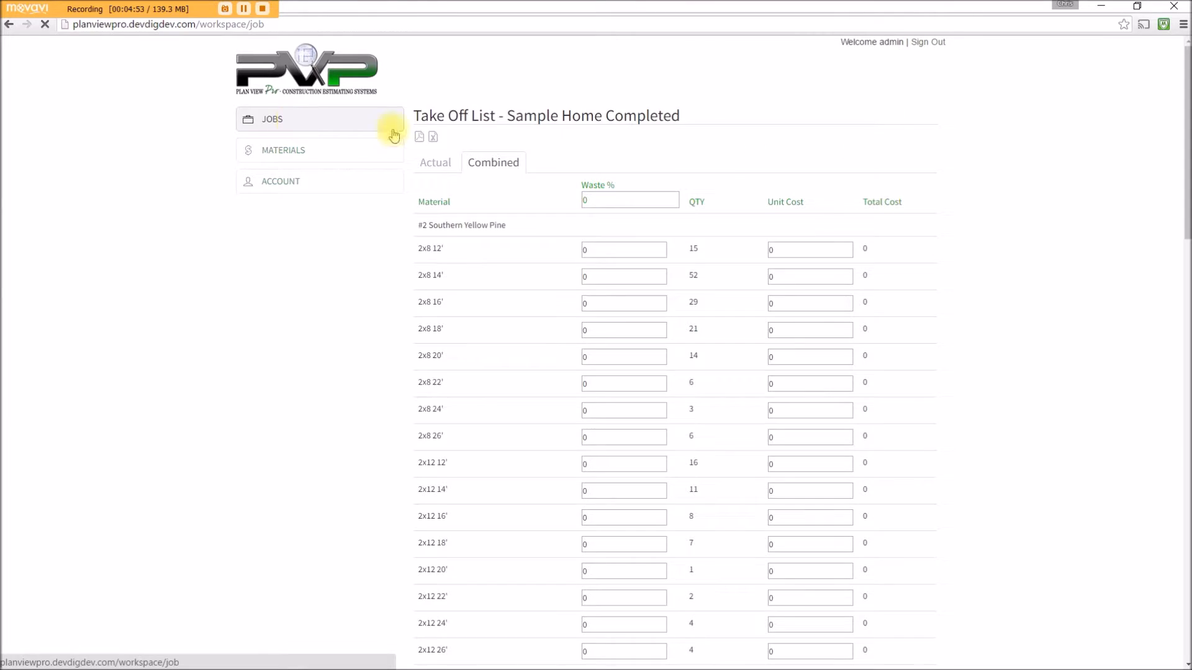
{"action": "left_click", "coordinate": [494, 197]}
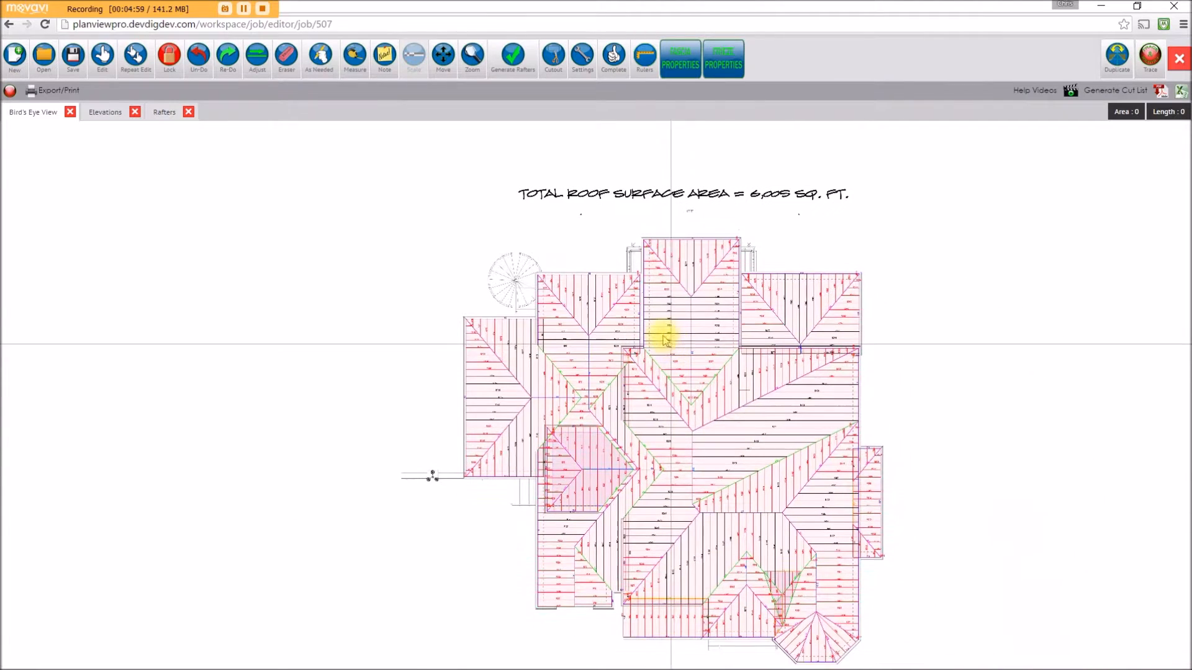
{"action": "left_click", "coordinate": [1161, 93]}
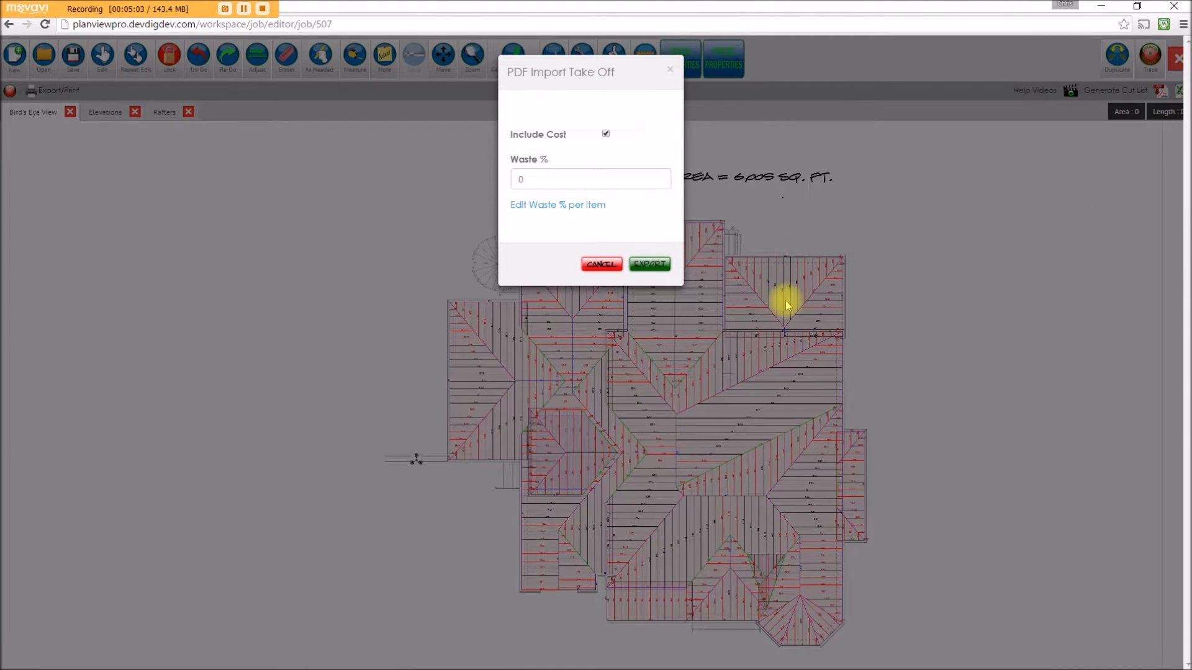
{"action": "left_click", "coordinate": [649, 263]}
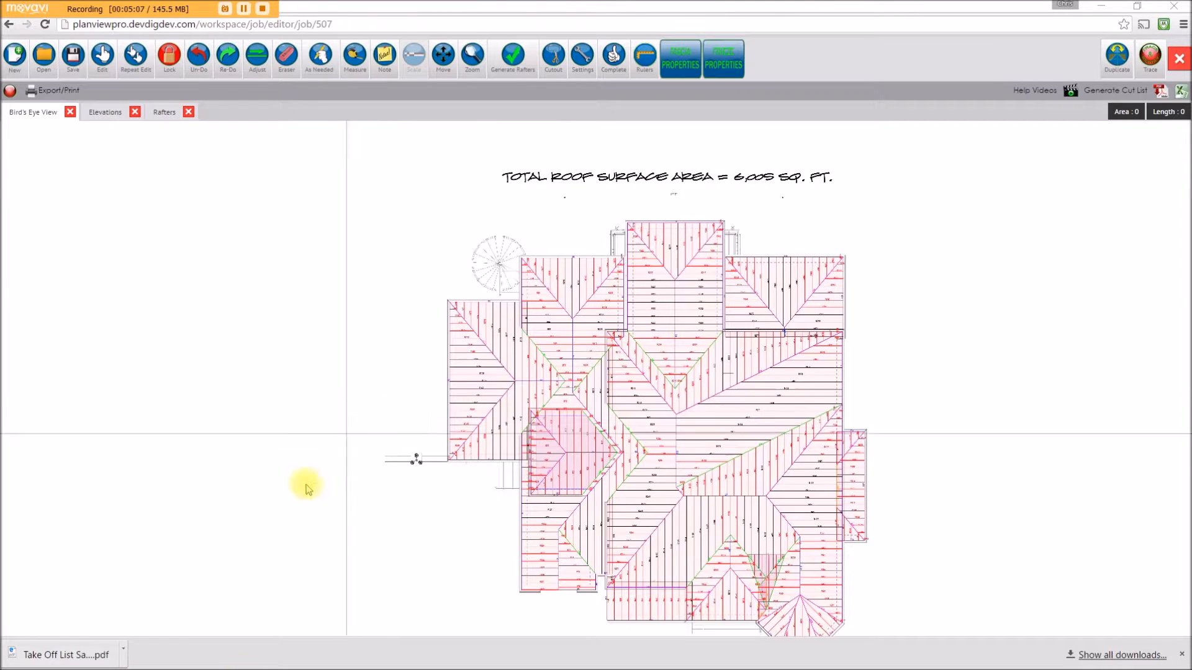
Step: Open the exported takeoff PDF and review the job details and the Actual section's member lengths and roundoff lengths
{"action": "left_click", "coordinate": [123, 650]}
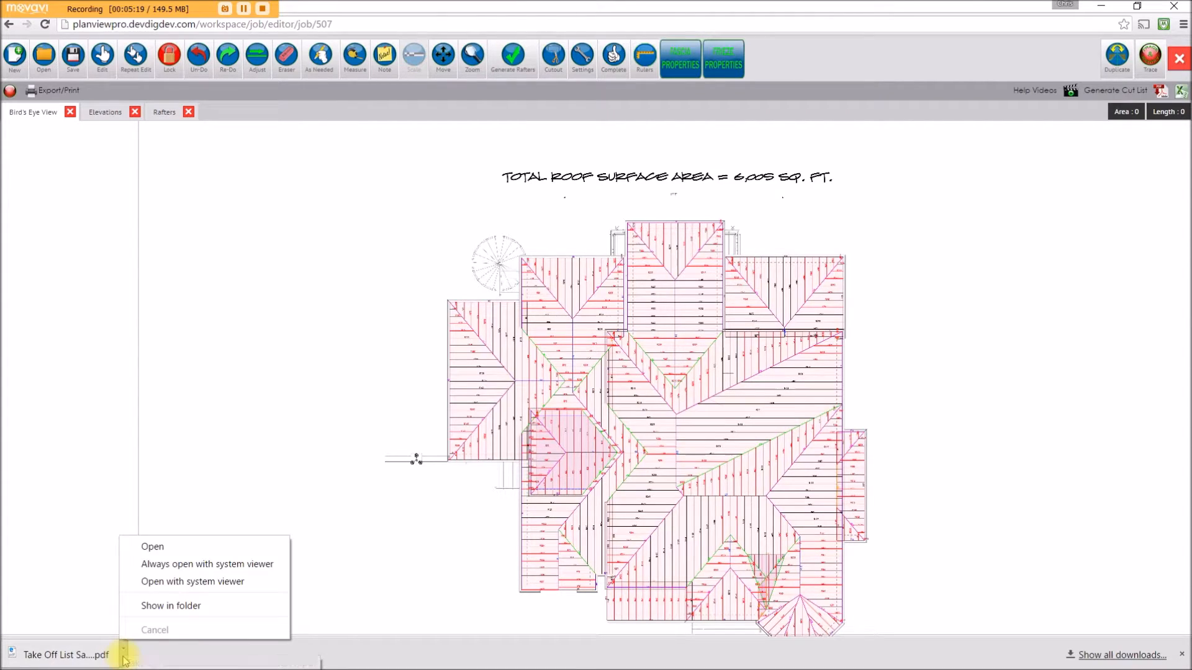
{"action": "left_click", "coordinate": [174, 565]}
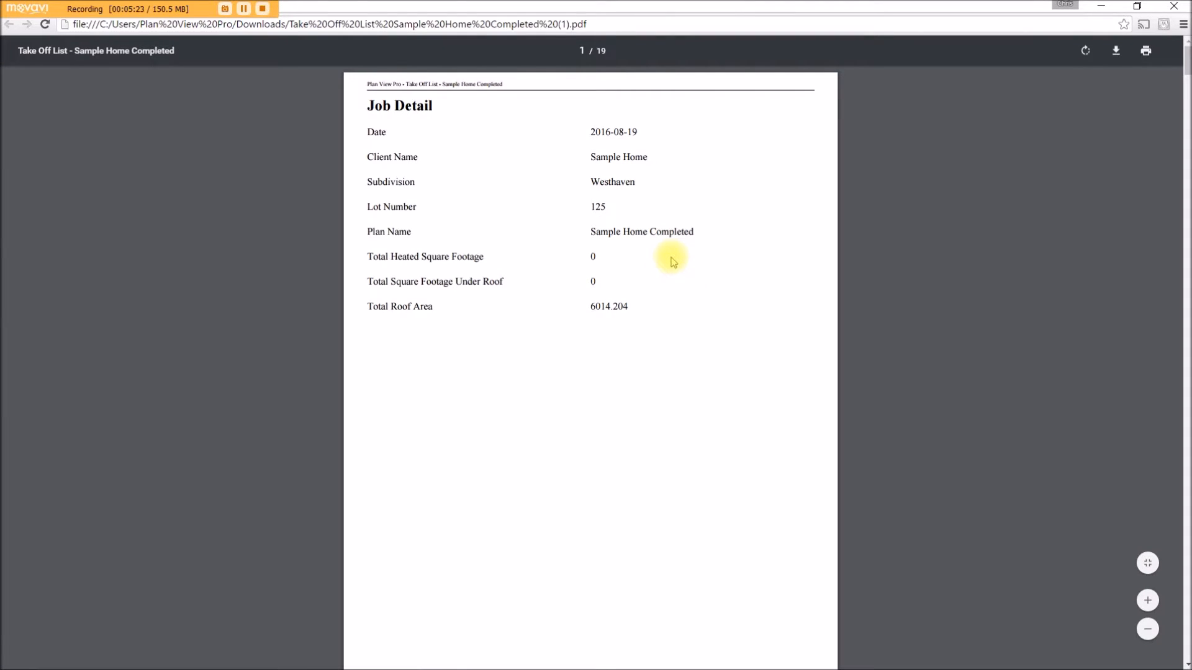
{"action": "scroll", "coordinate": [672, 259], "scroll_direction": "down", "scroll_amount": 1}
{"action": "scroll", "coordinate": [664, 249], "scroll_direction": "up", "scroll_amount": 1}
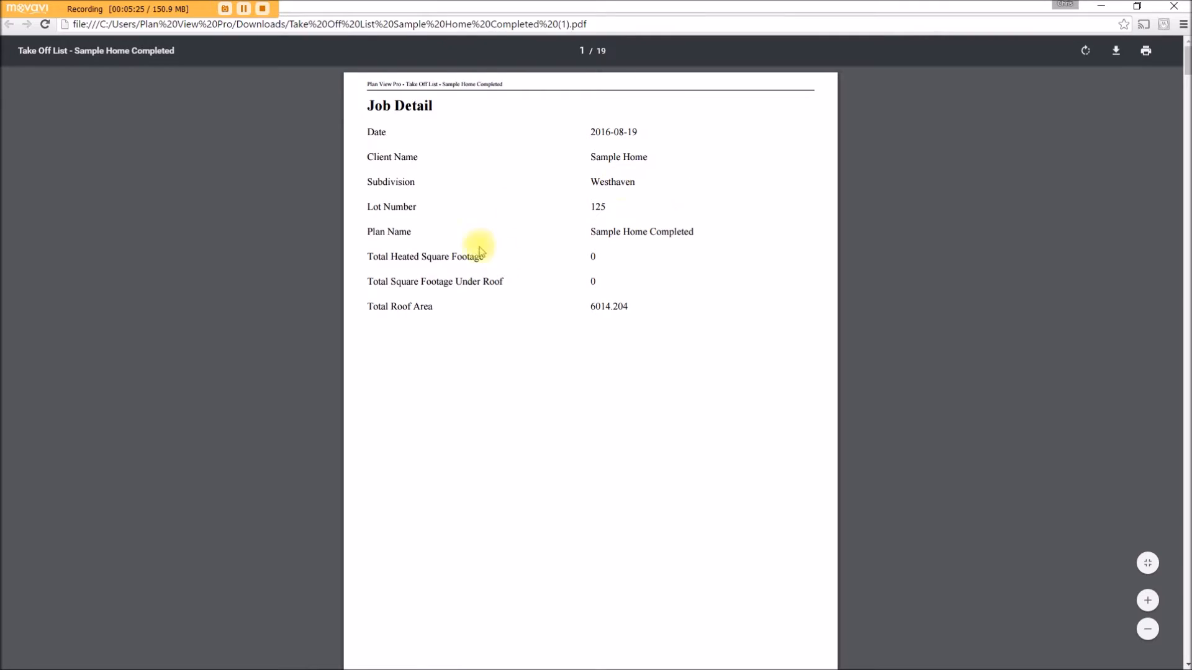
{"action": "scroll", "coordinate": [582, 273], "scroll_direction": "down", "scroll_amount": 10}
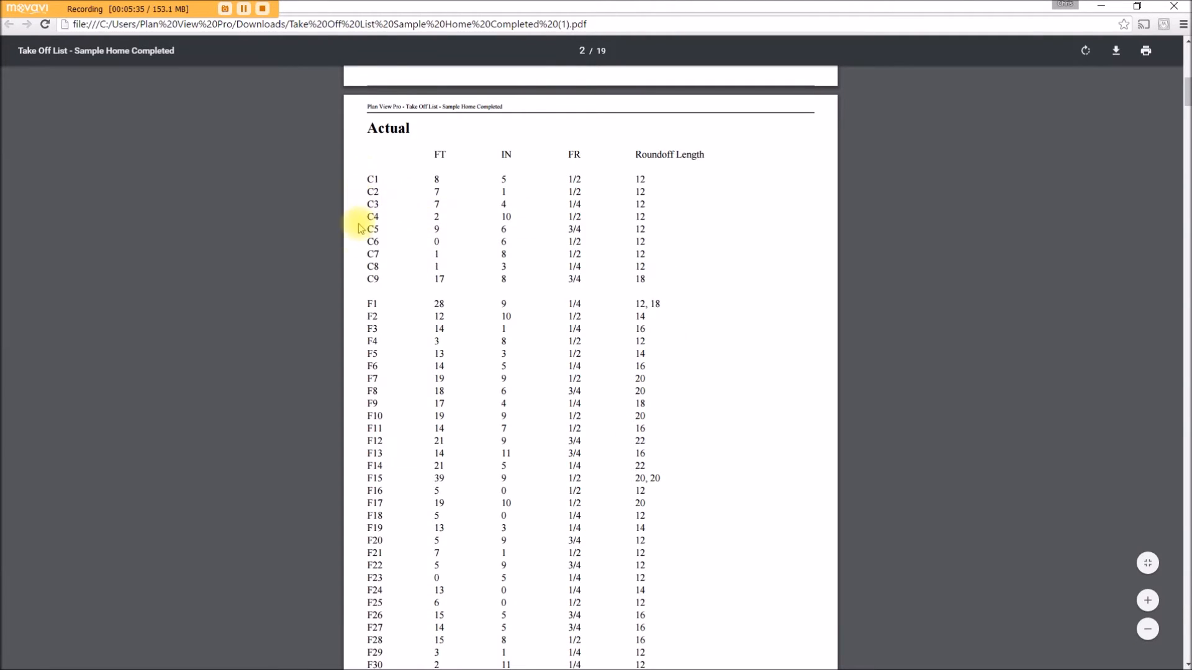
{"action": "scroll", "coordinate": [596, 338], "scroll_direction": "down", "scroll_amount": 15}
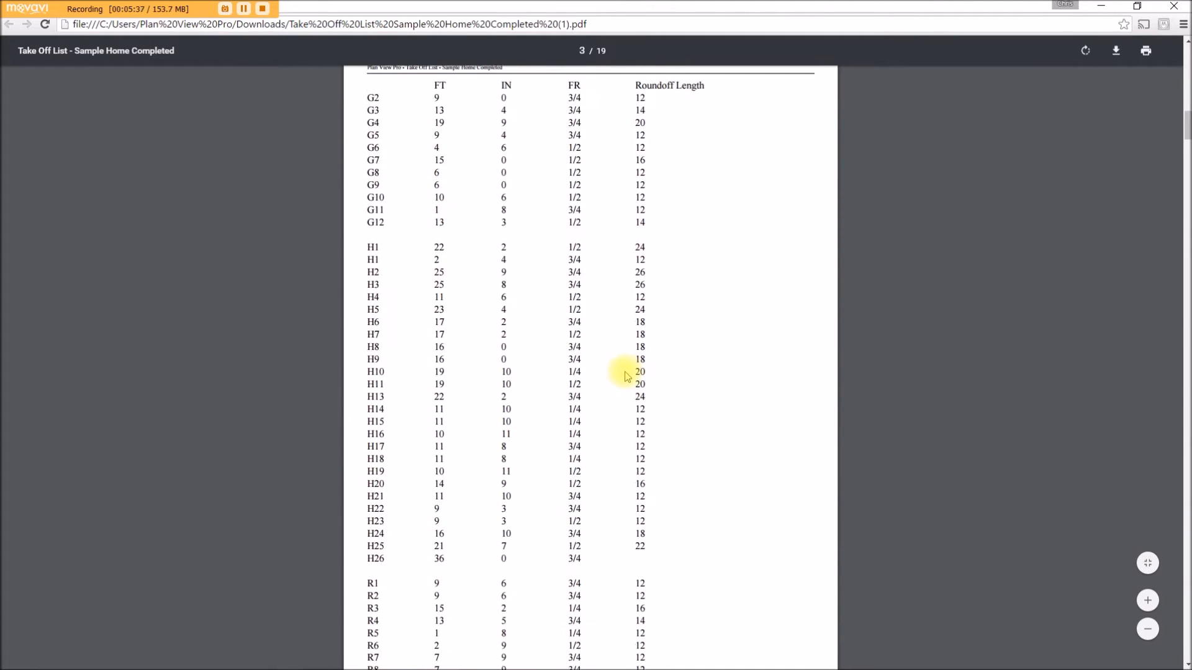
{"action": "scroll", "coordinate": [626, 376], "scroll_direction": "down", "scroll_amount": 20}
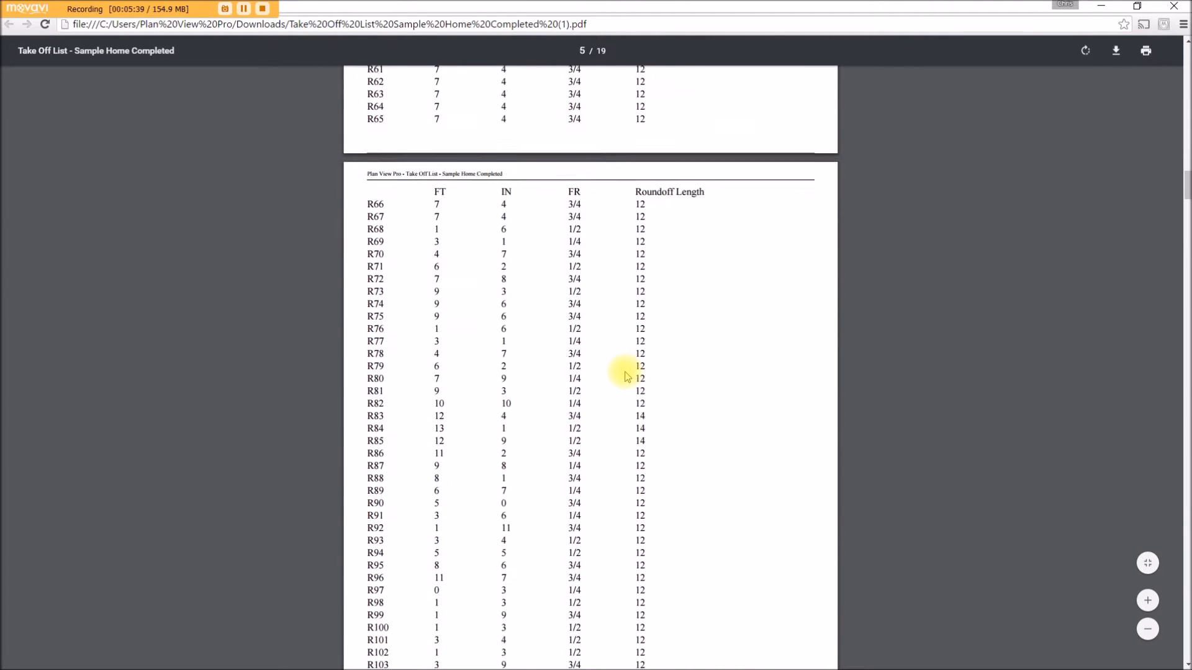
{"action": "scroll", "coordinate": [627, 376], "scroll_direction": "down", "scroll_amount": 20}
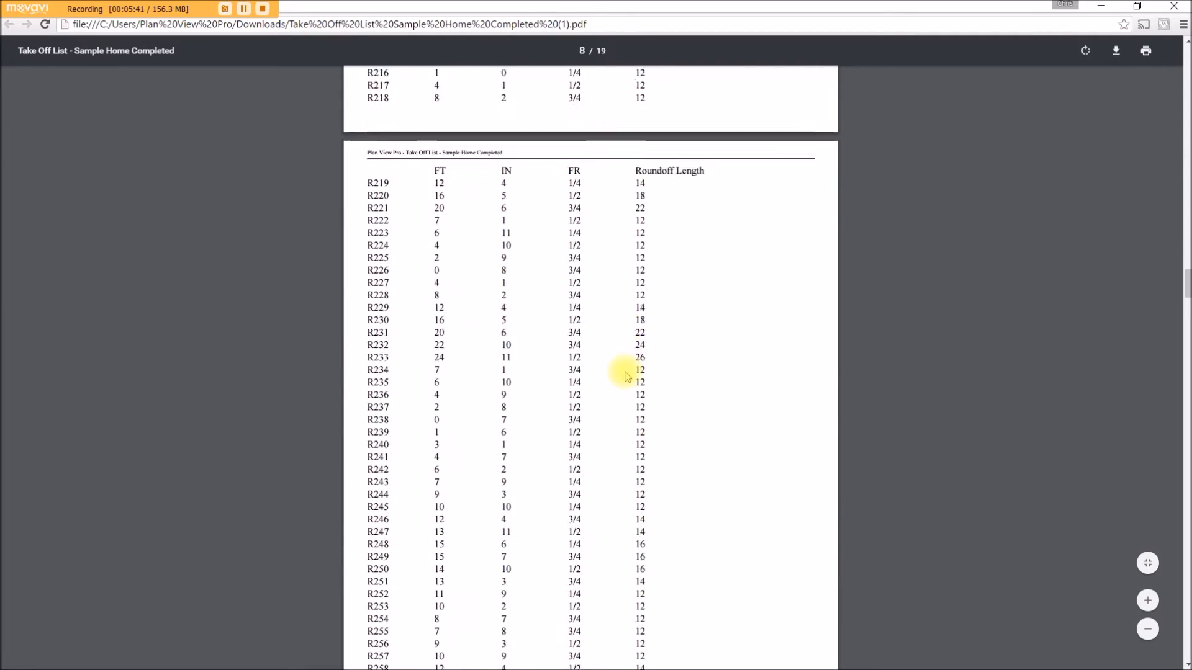
{"action": "scroll", "coordinate": [627, 376], "scroll_direction": "down", "scroll_amount": 20}
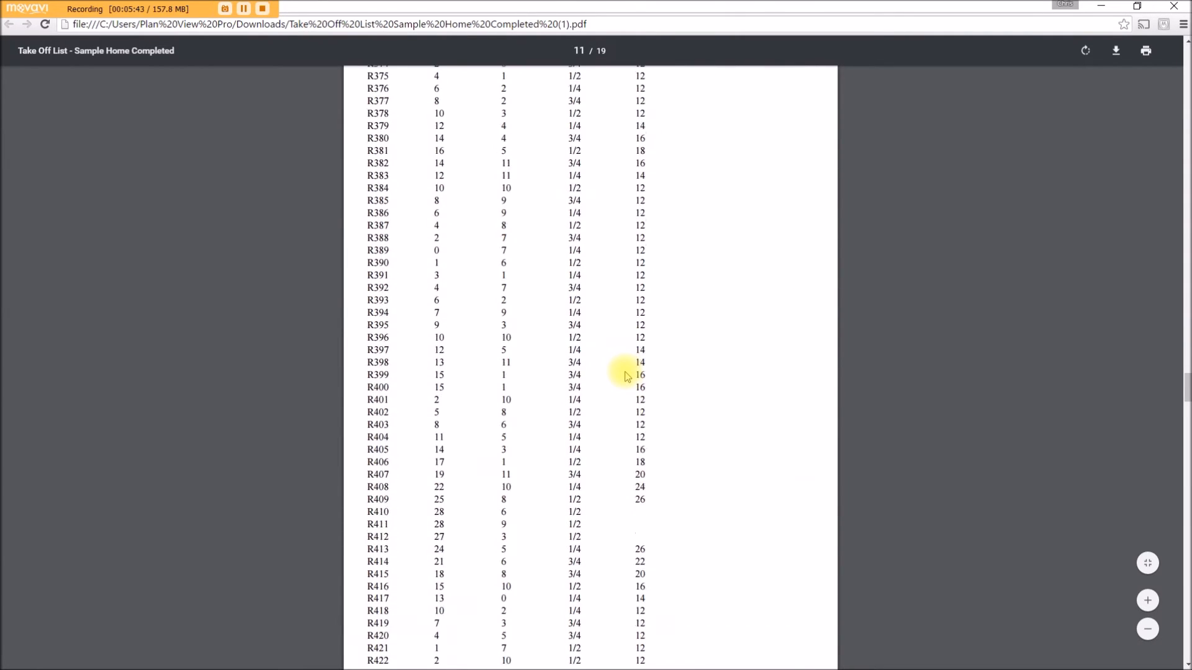
{"action": "scroll", "coordinate": [627, 376], "scroll_direction": "down", "scroll_amount": 20}
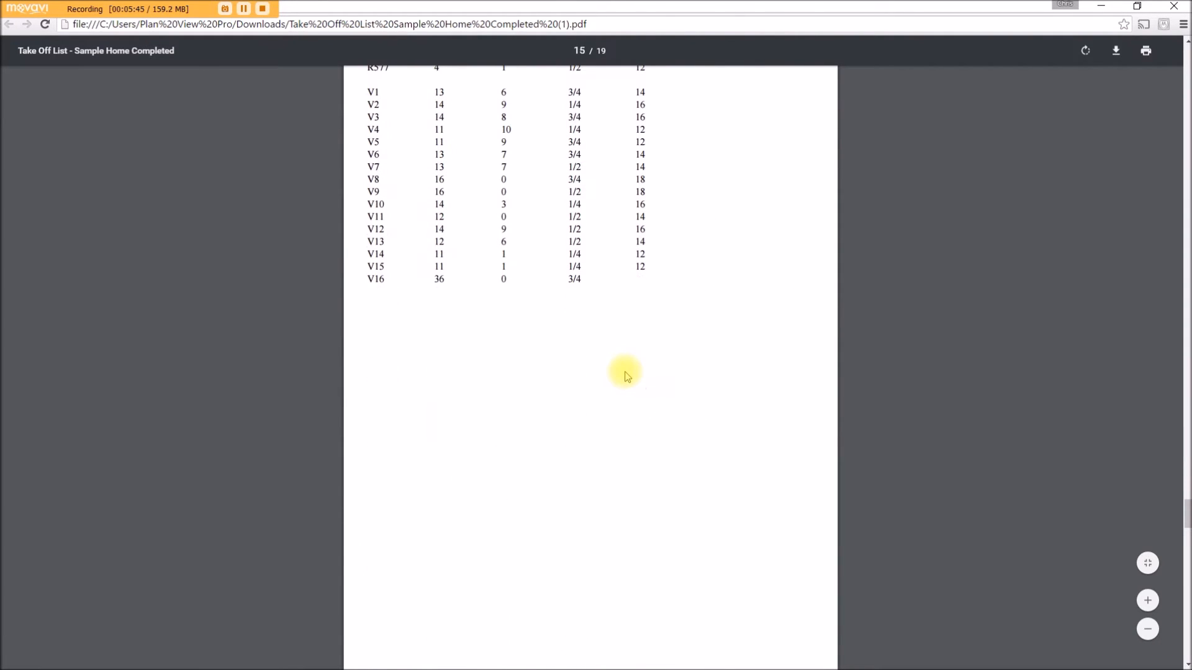
Step: Review the Combined section of the takeoff PDF, checking quantities for lumber, decking, shingles, nails and gutter items
{"action": "scroll", "coordinate": [590, 324], "scroll_direction": "down", "scroll_amount": 20}
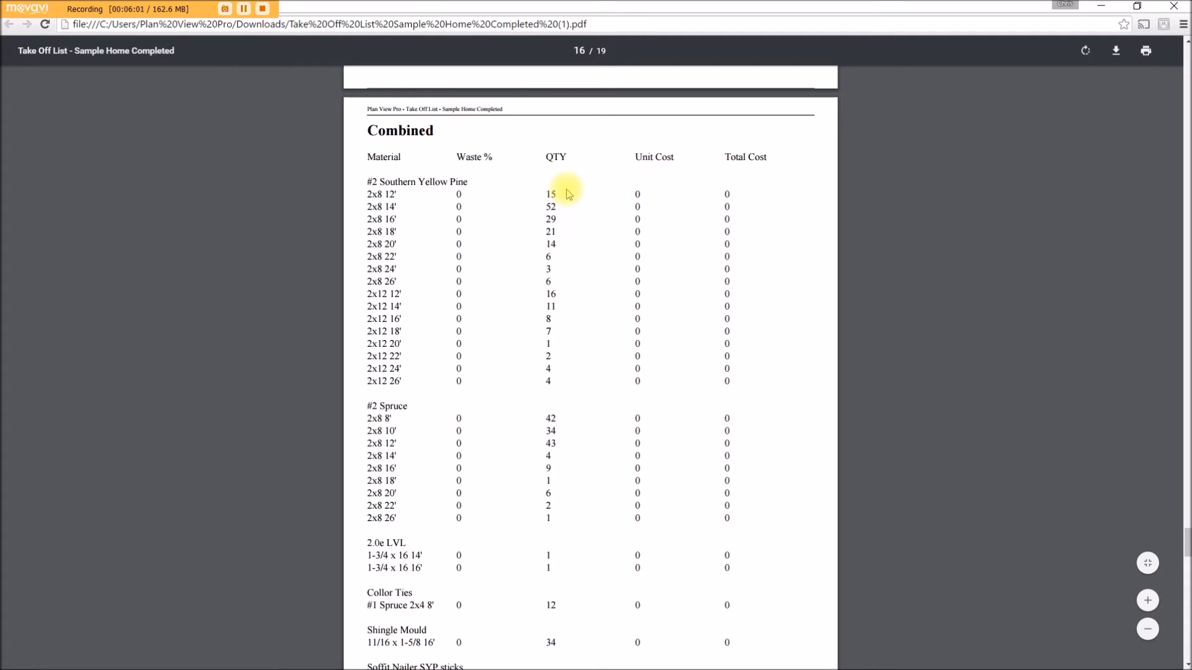
{"action": "scroll", "coordinate": [590, 345], "scroll_direction": "down", "scroll_amount": 3}
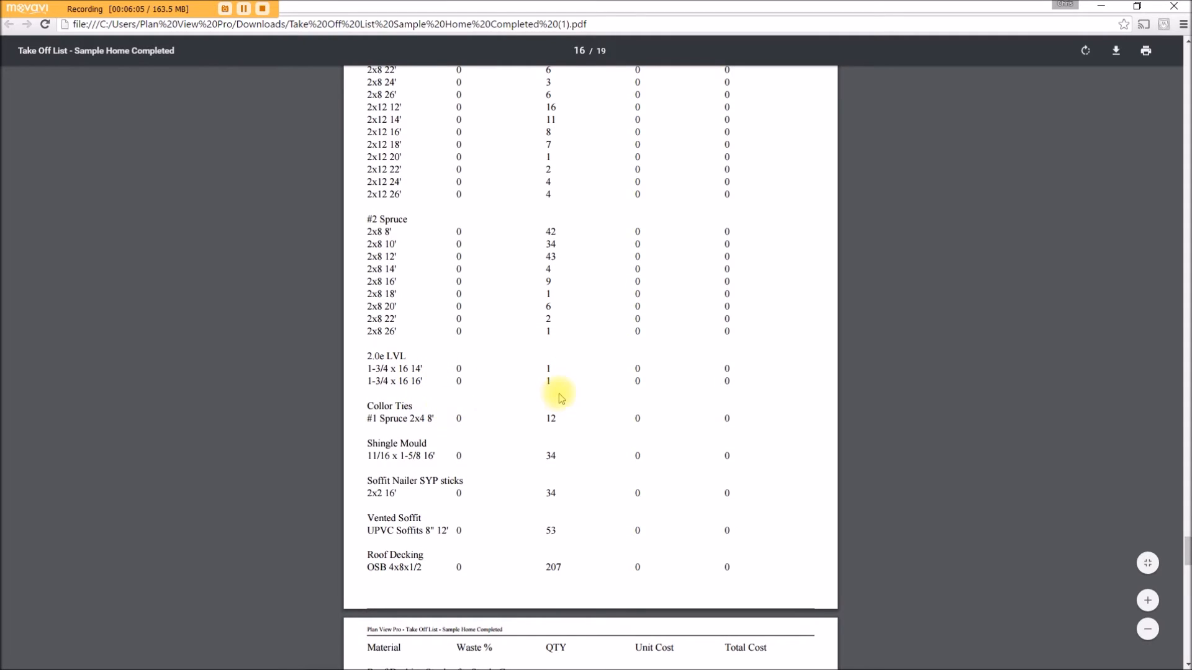
{"action": "scroll", "coordinate": [561, 396], "scroll_direction": "down", "scroll_amount": 2}
{"action": "scroll", "coordinate": [575, 373], "scroll_direction": "down", "scroll_amount": 3}
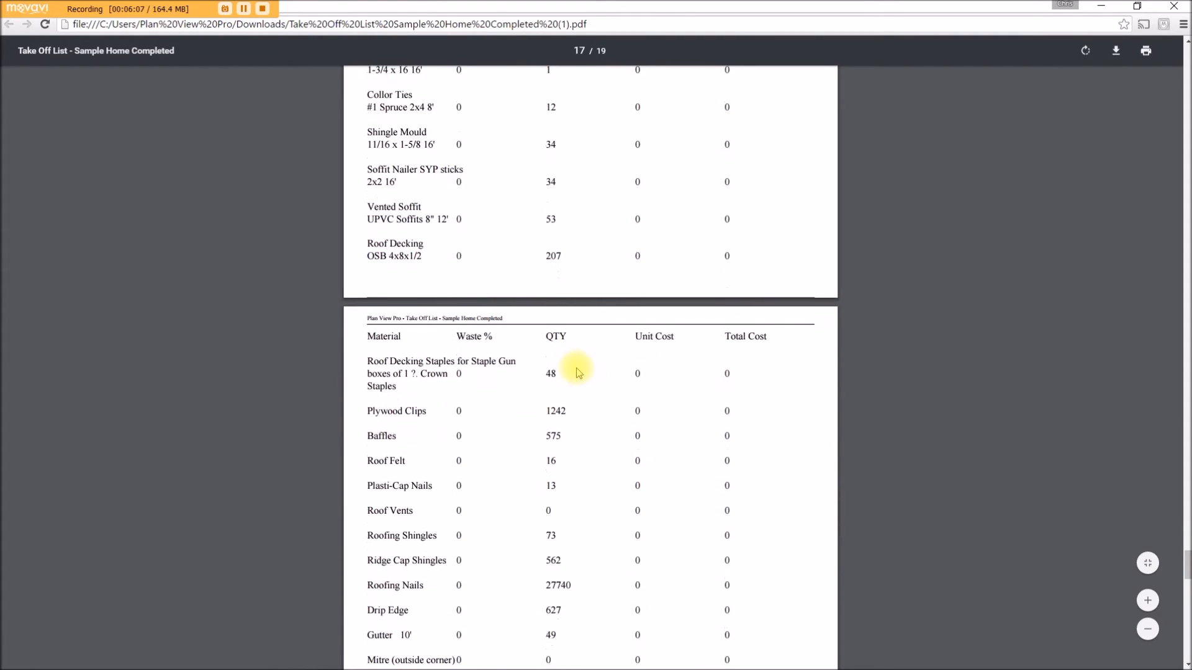
{"action": "scroll", "coordinate": [579, 373], "scroll_direction": "down", "scroll_amount": 3}
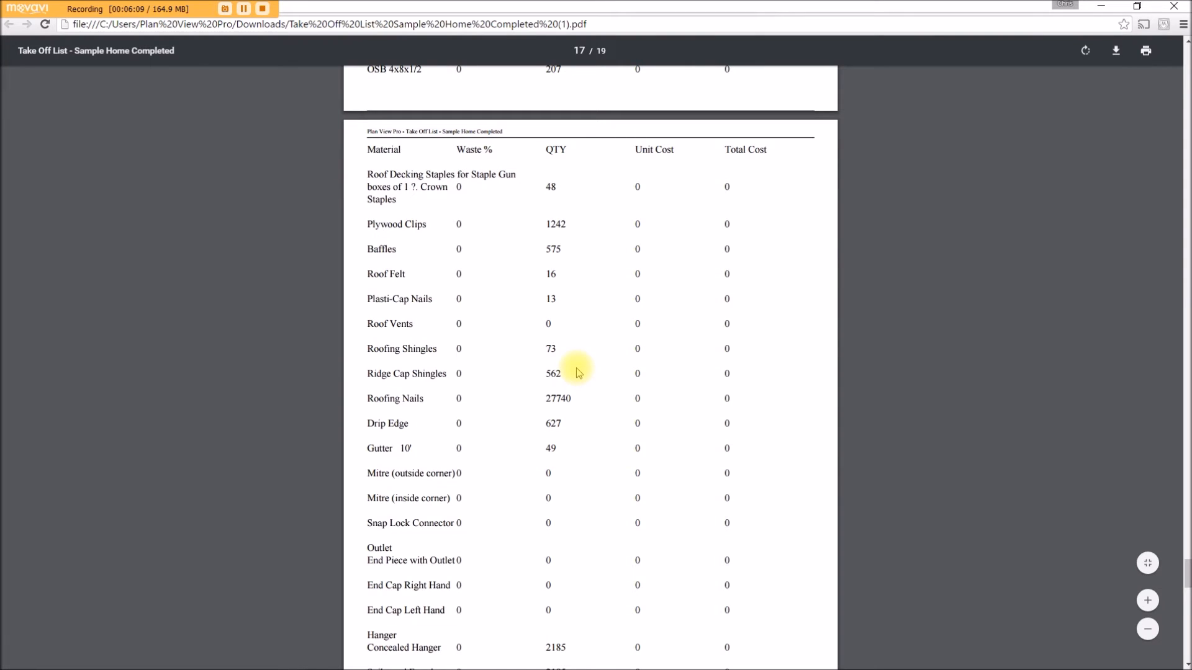
{"action": "scroll", "coordinate": [579, 373], "scroll_direction": "down", "scroll_amount": 4}
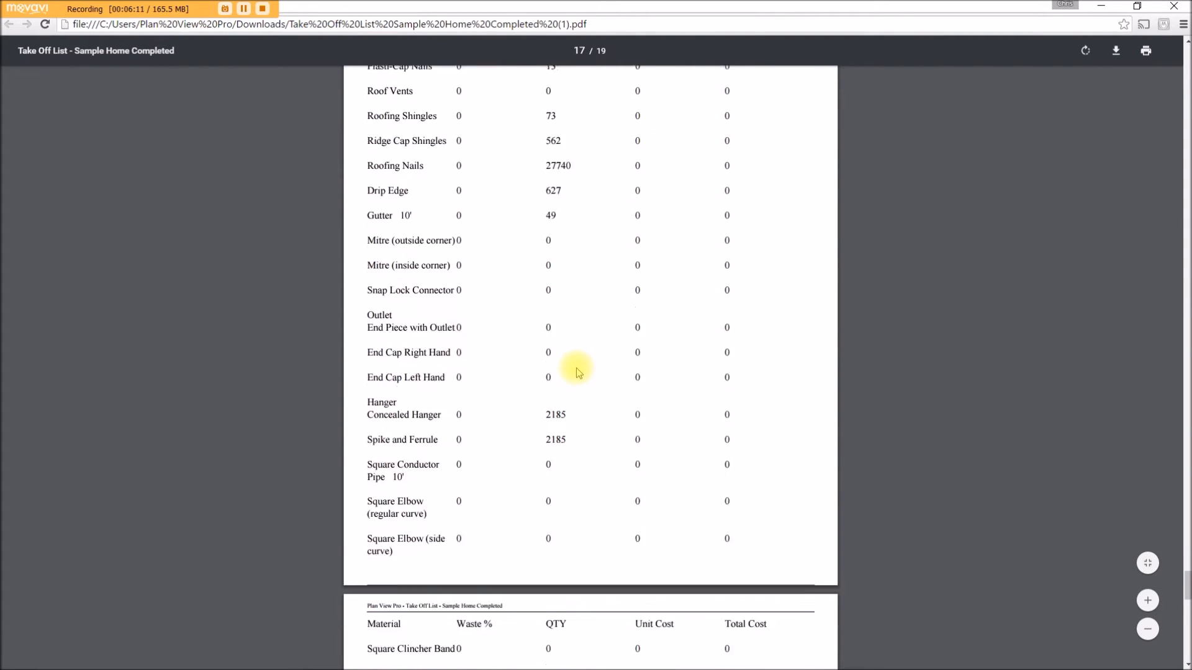
{"action": "scroll", "coordinate": [578, 372], "scroll_direction": "down", "scroll_amount": 2}
{"action": "scroll", "coordinate": [583, 361], "scroll_direction": "up", "scroll_amount": 8}
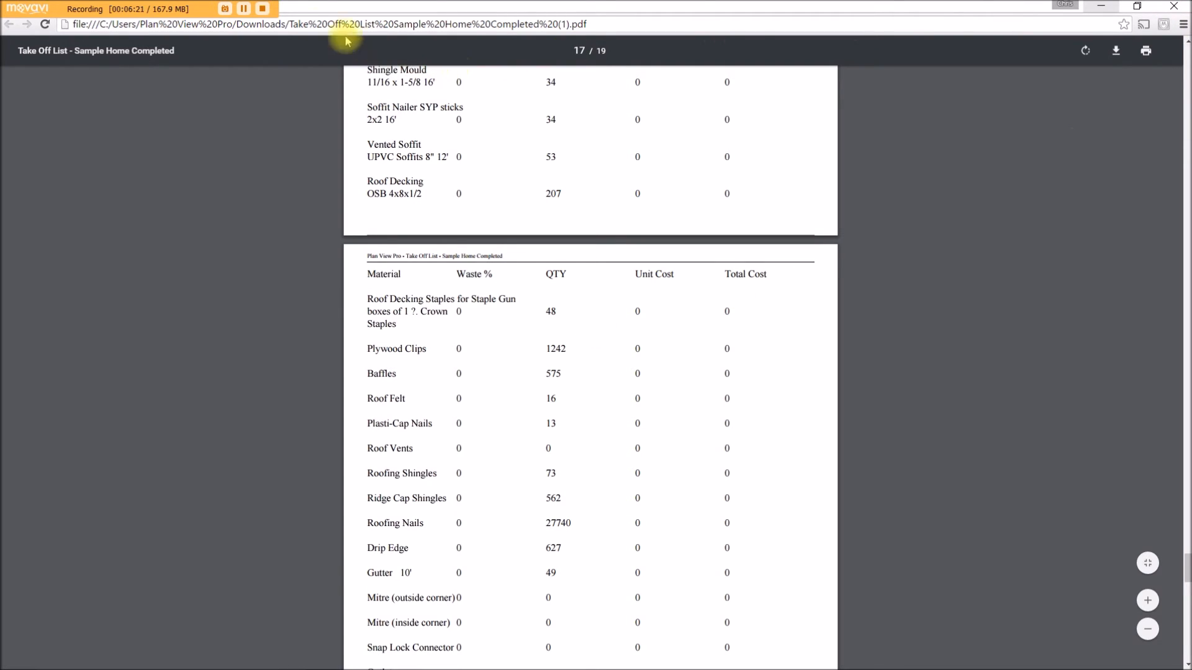
Step: Close the takeoff list PDF and go back to the maximized Bird's Eye View roof plan to inspect its rafter layout
{"action": "double_click", "coordinate": [363, 6]}
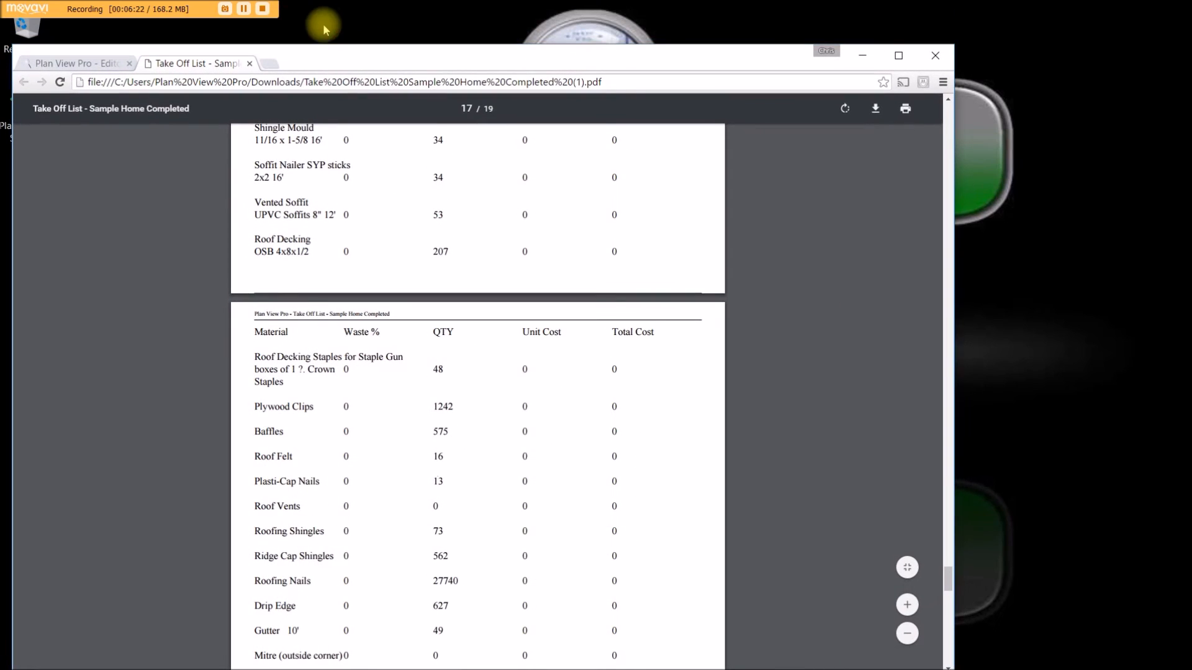
{"action": "left_click", "coordinate": [251, 64]}
{"action": "left_click_drag", "start_coordinate": [306, 62], "coordinate": [373, 29]}
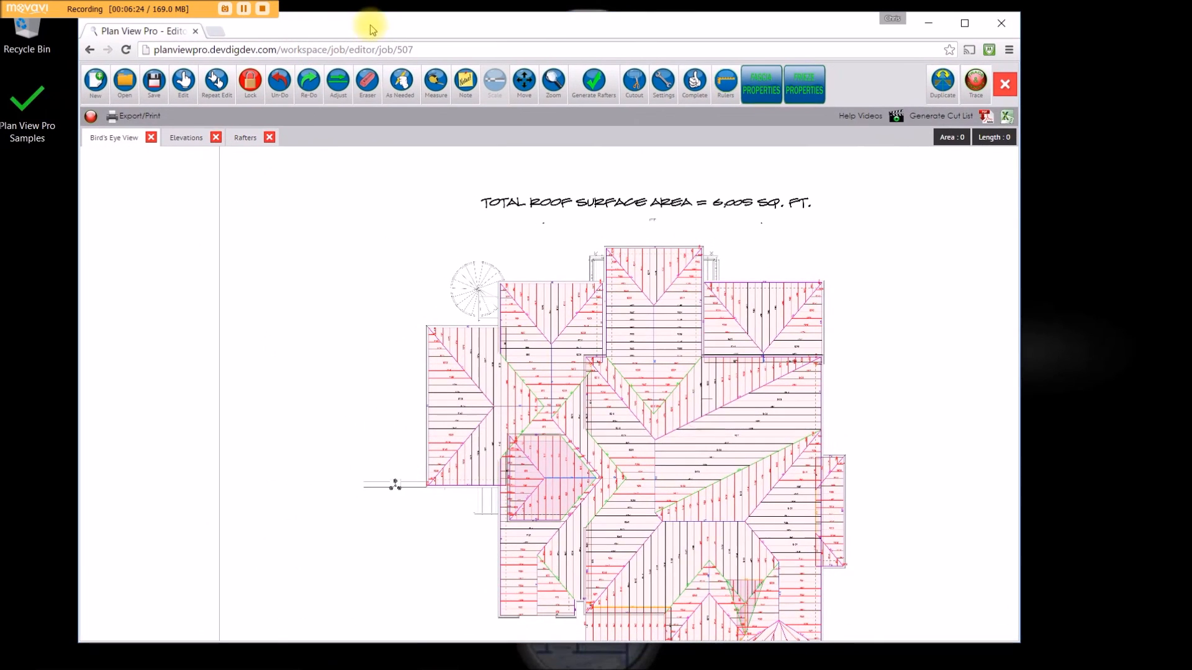
{"action": "double_click", "coordinate": [501, 33]}
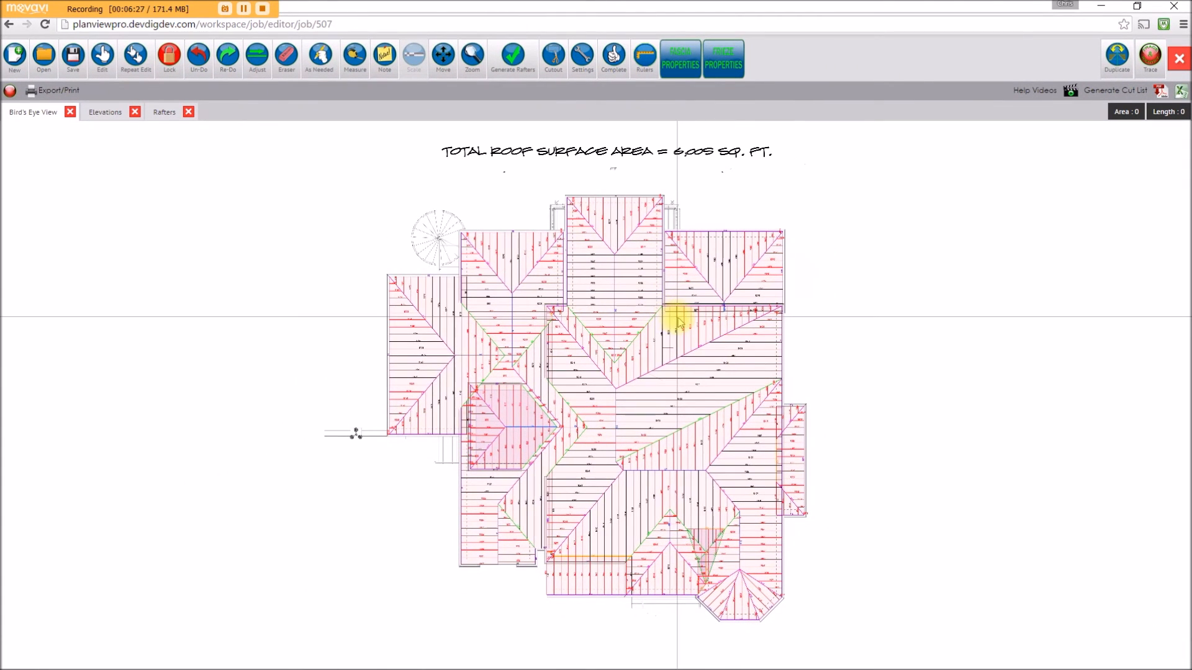
{"action": "scroll", "coordinate": [670, 360], "scroll_direction": "up", "scroll_amount": 3}
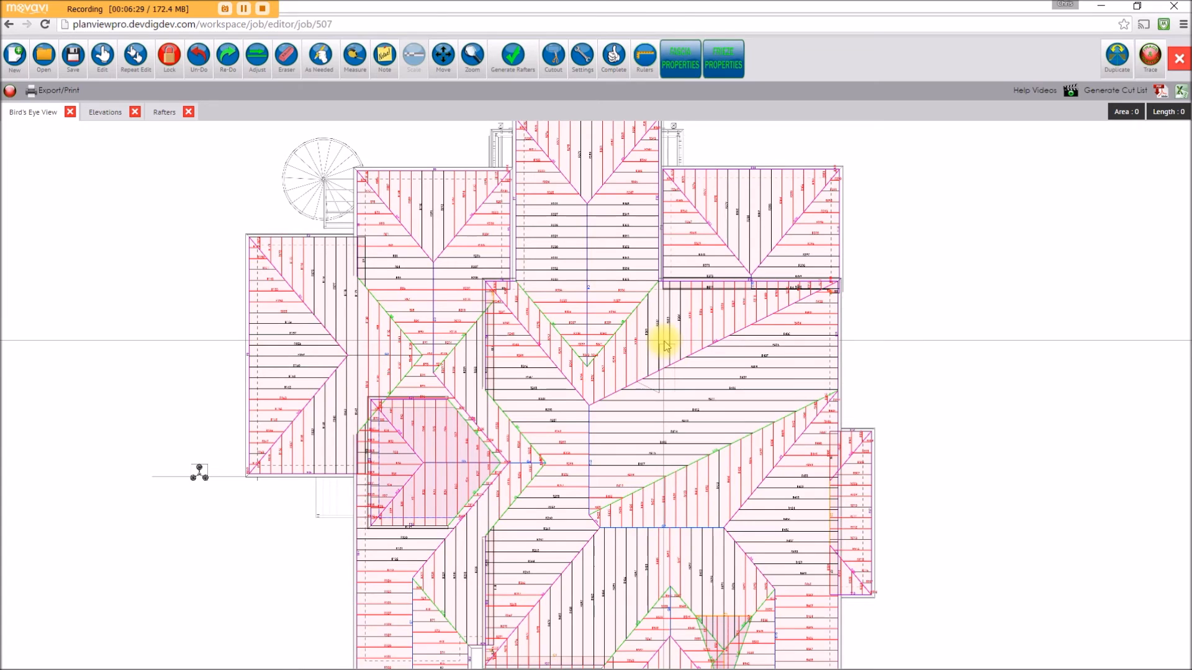
{"action": "left_click_drag", "start_coordinate": [658, 334], "coordinate": [658, 306]}
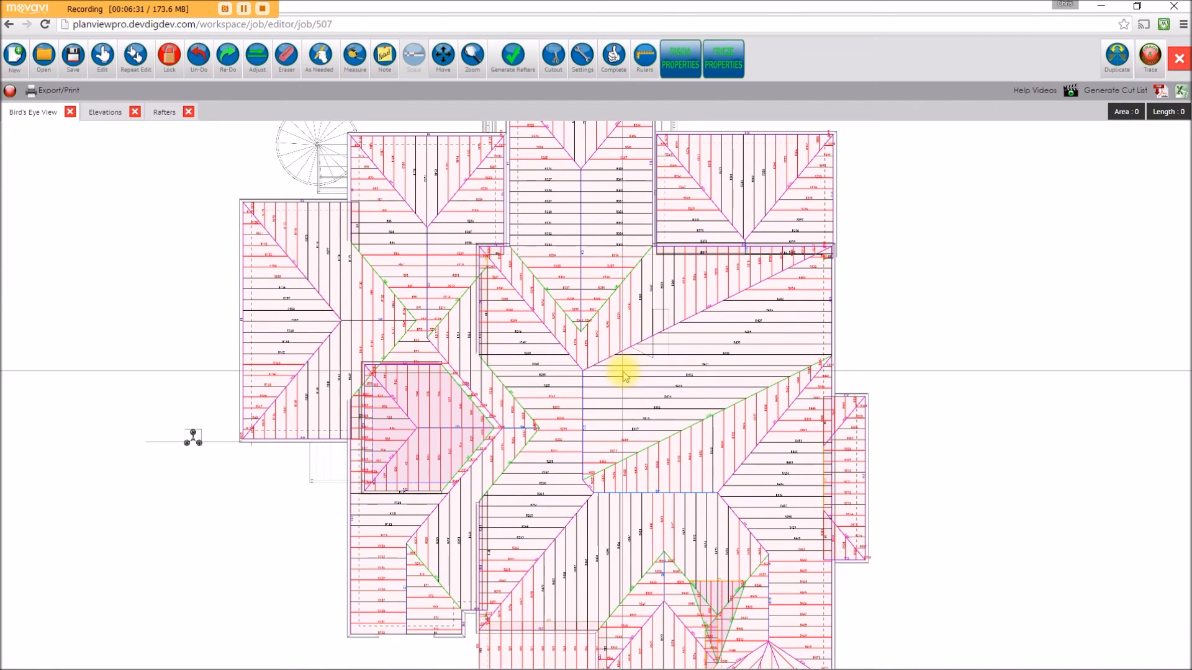